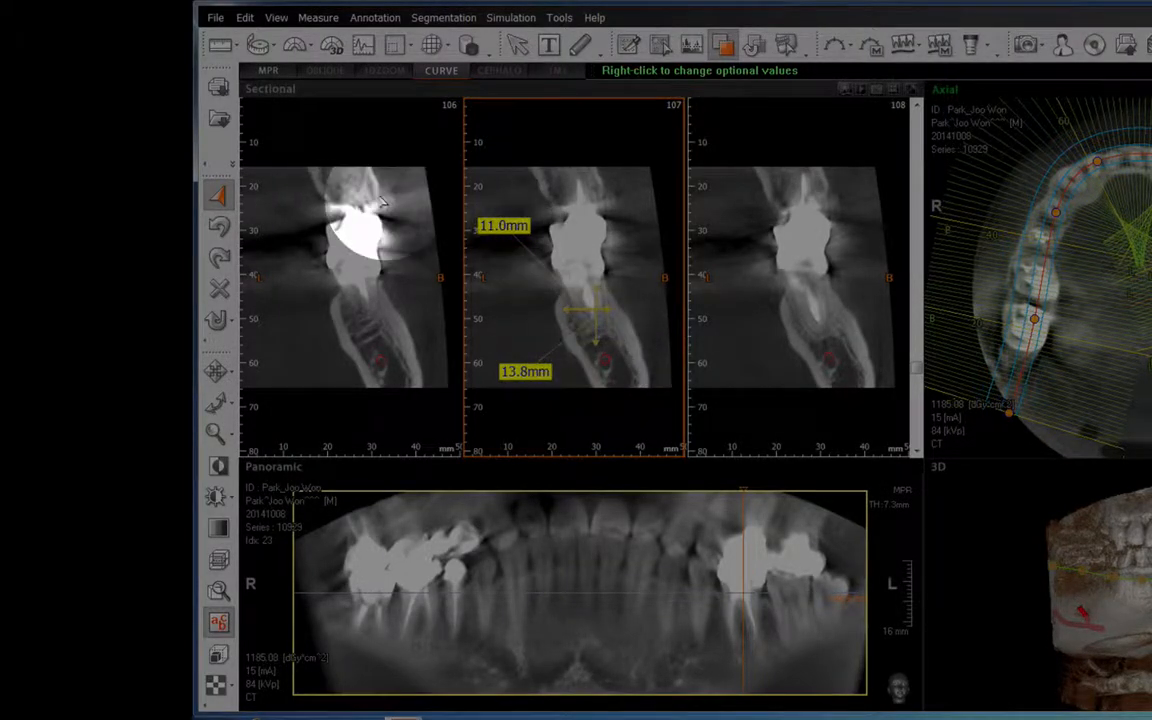
Measure the distance from the lower end of the vertical measurement to the nerve canal in sectional slice 107 and inspect it enlarged.
left_click(235, 45)
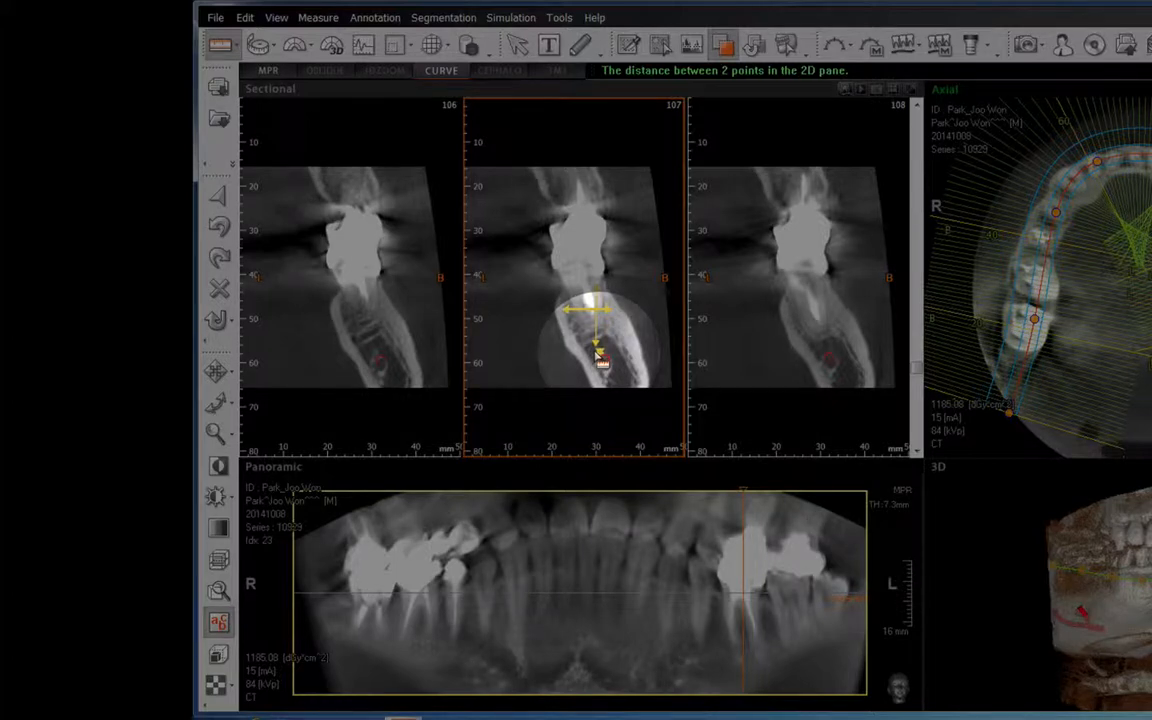
left_click(597, 356)
double_click(598, 356)
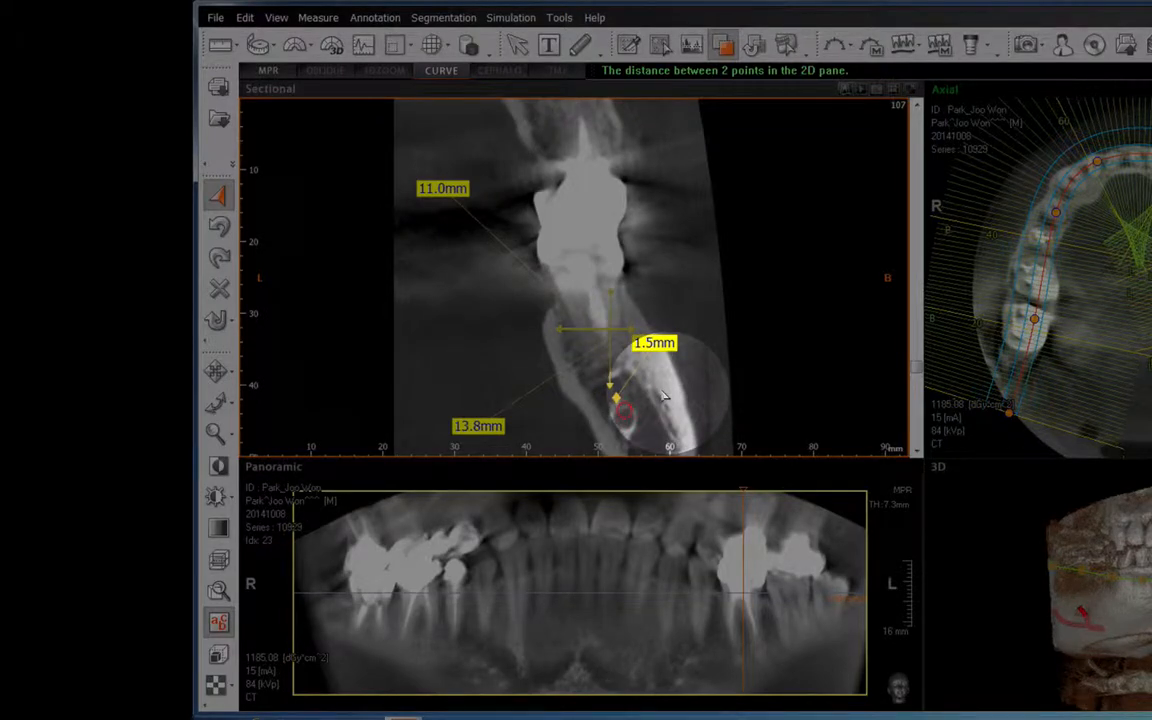
double_click(720, 346)
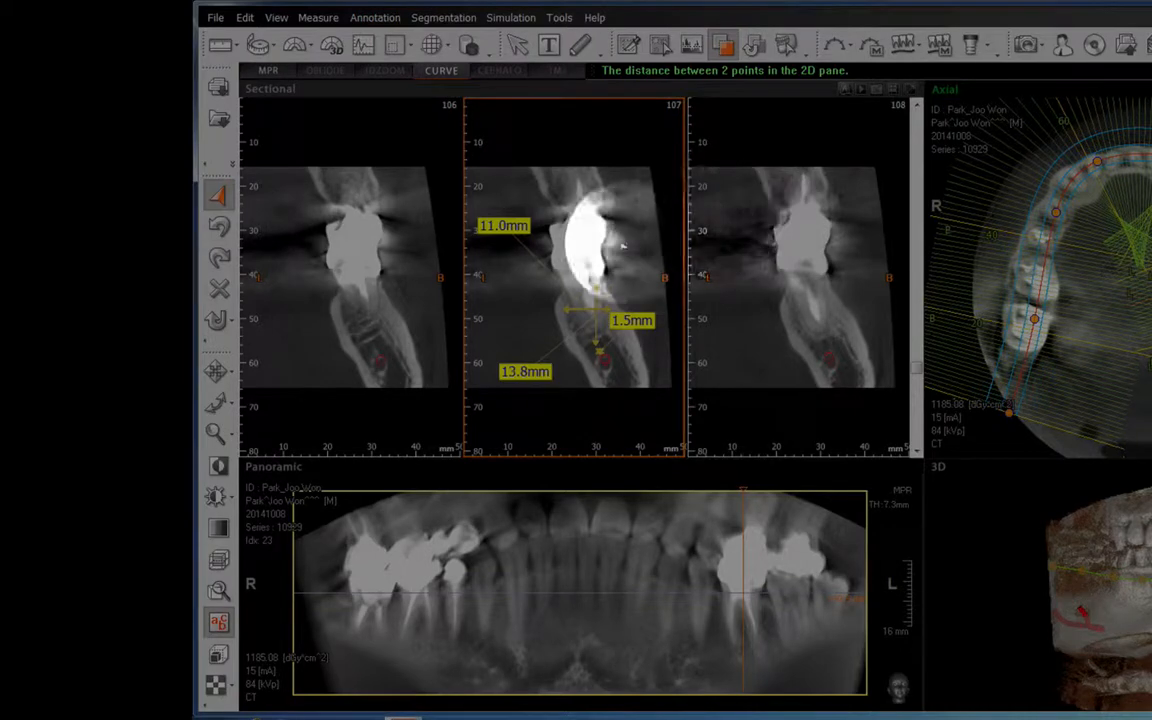
double_click(634, 187)
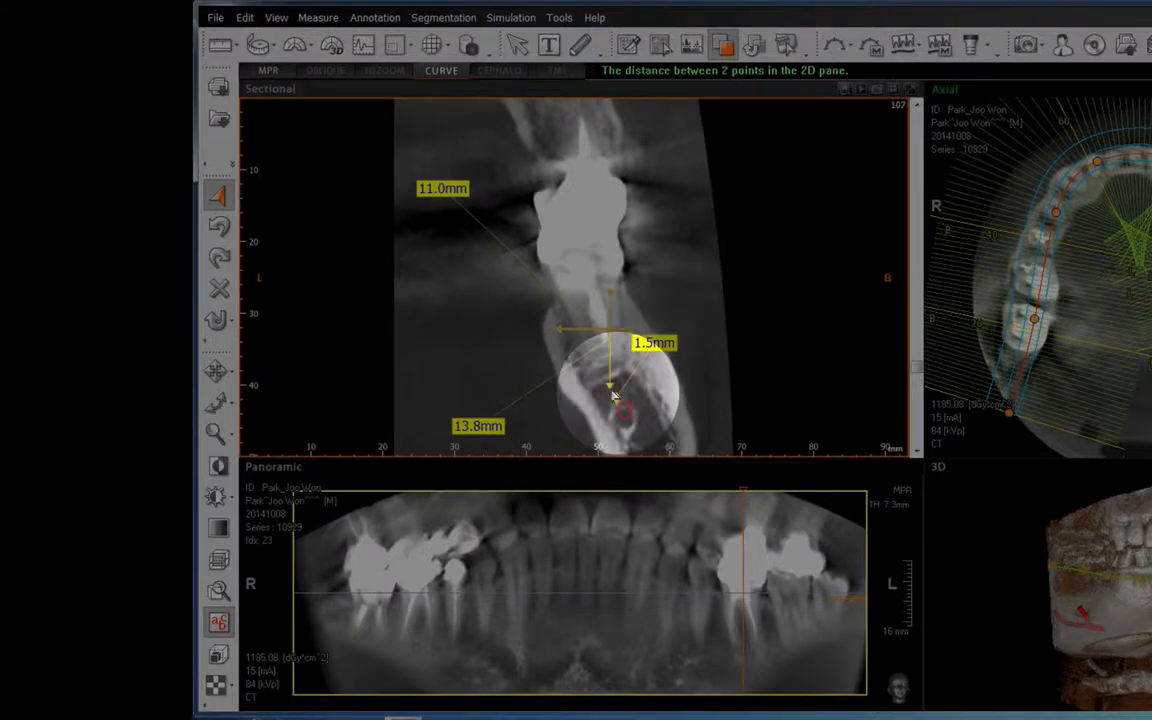
double_click(657, 224)
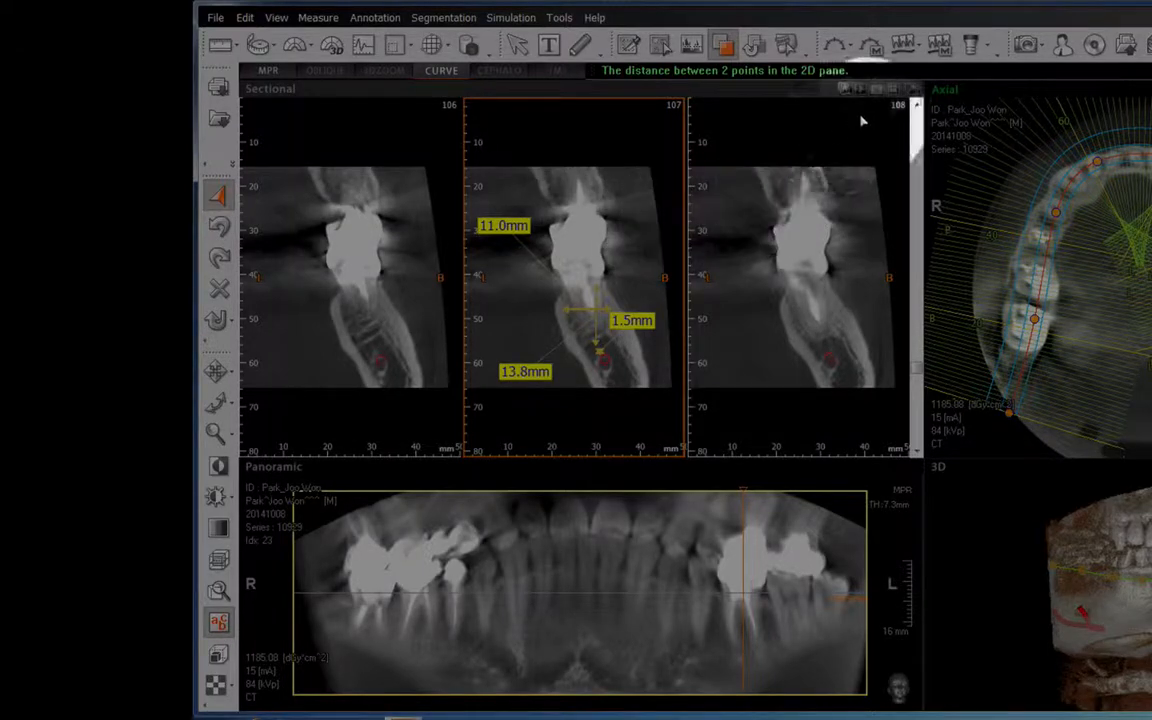
Insert a single User Define implant from the implant library into the ridge below the crown in sectional slice 107.
left_click(969, 45)
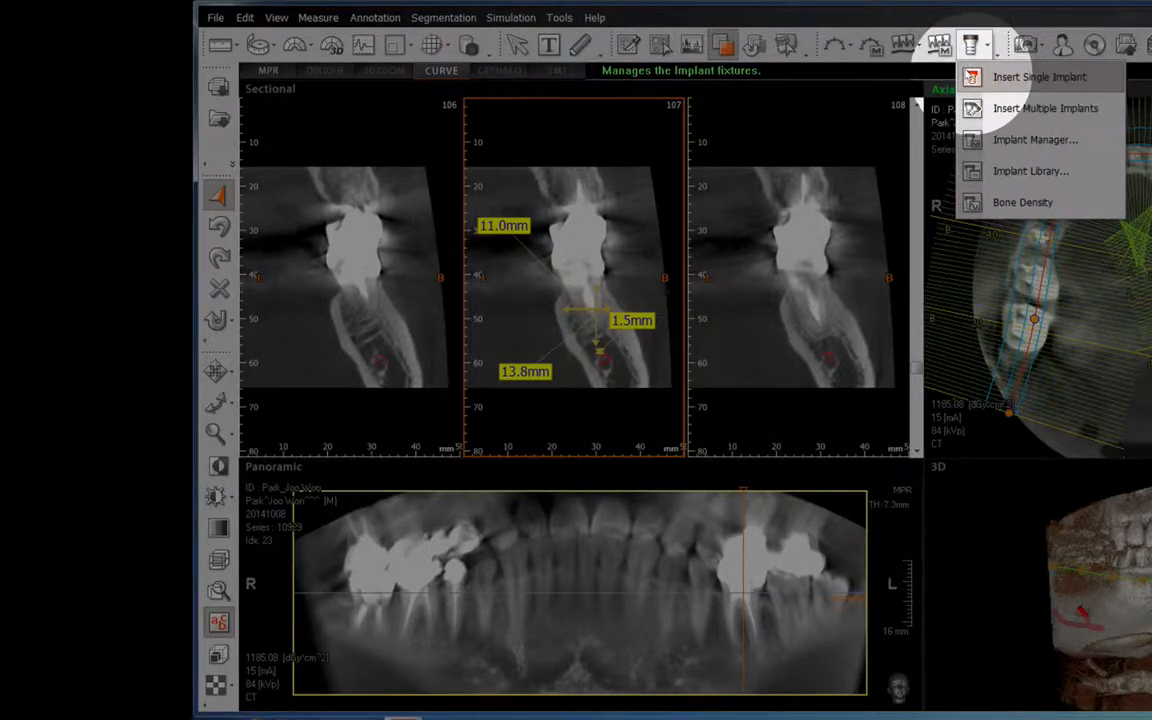
left_click(966, 76)
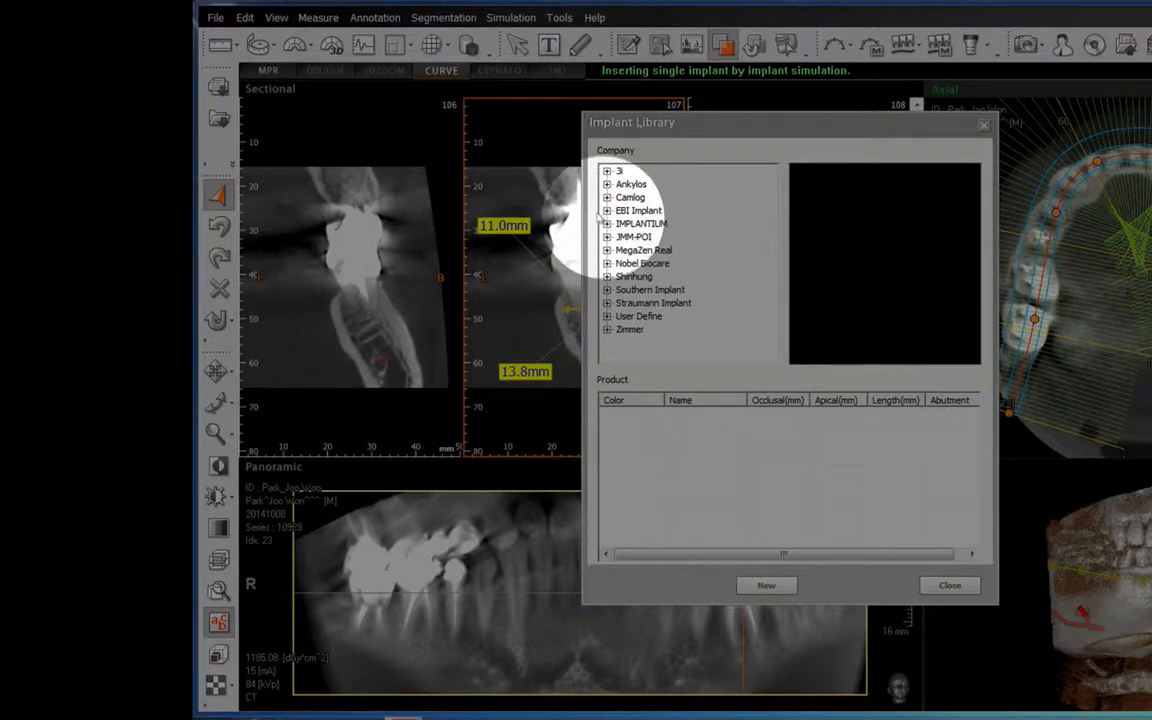
left_click(606, 316)
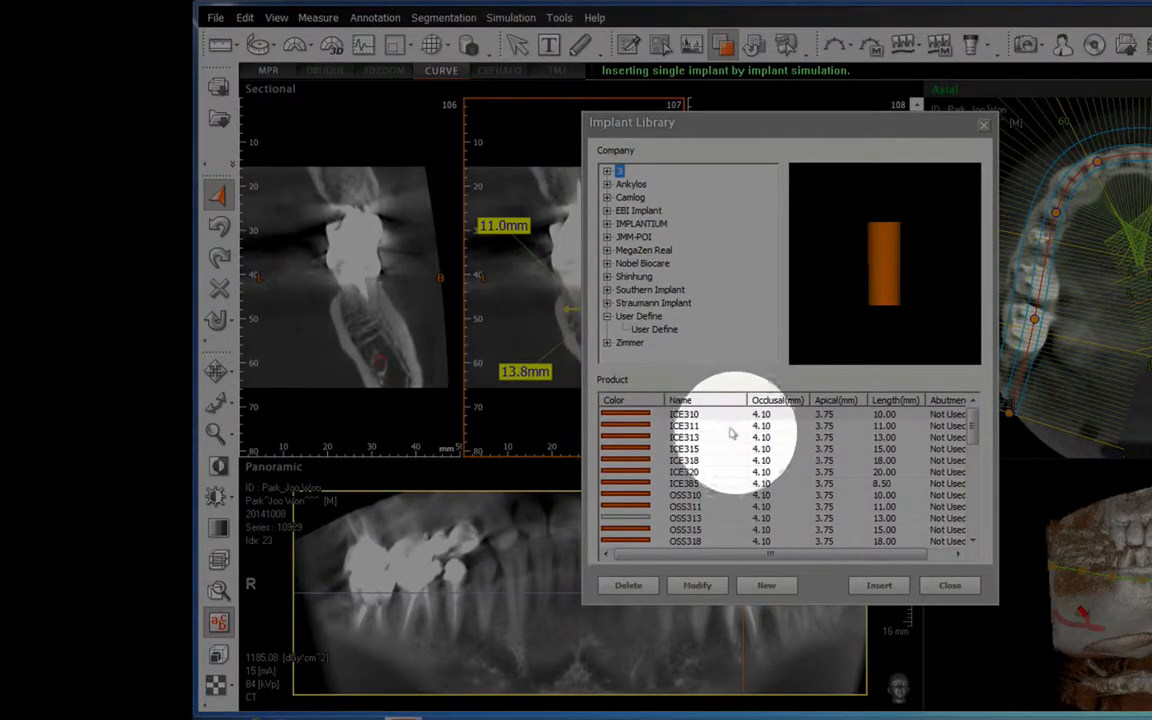
left_click(654, 329)
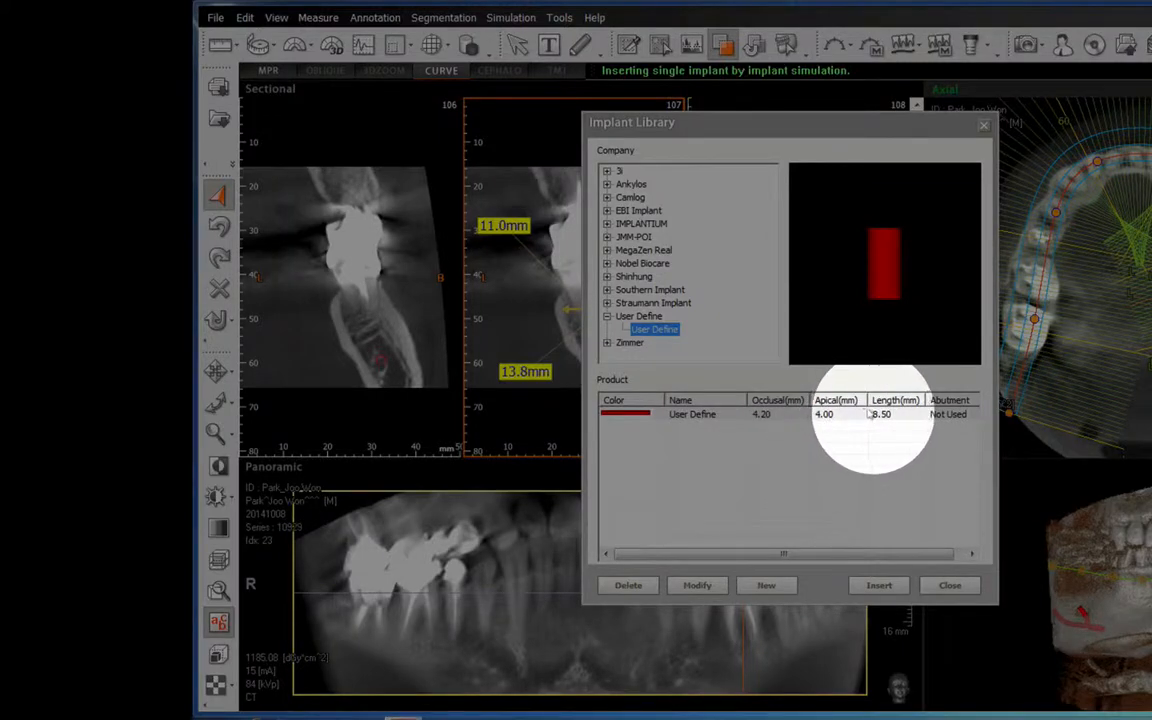
left_click(878, 585)
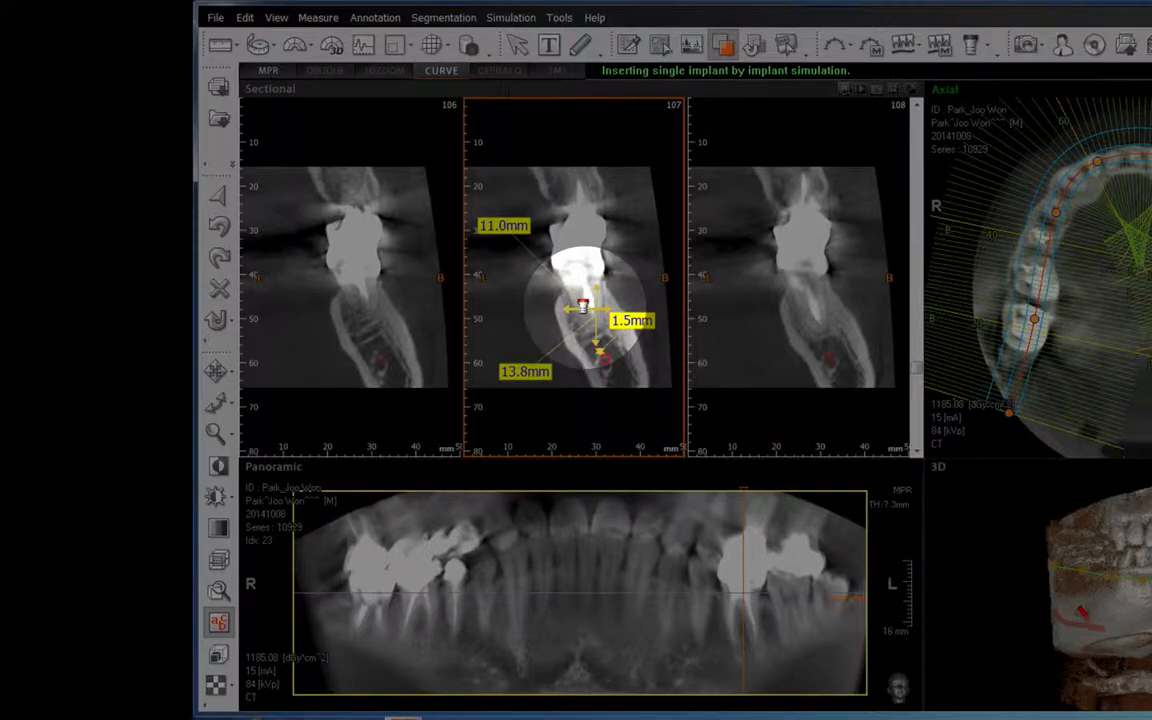
left_click(583, 306)
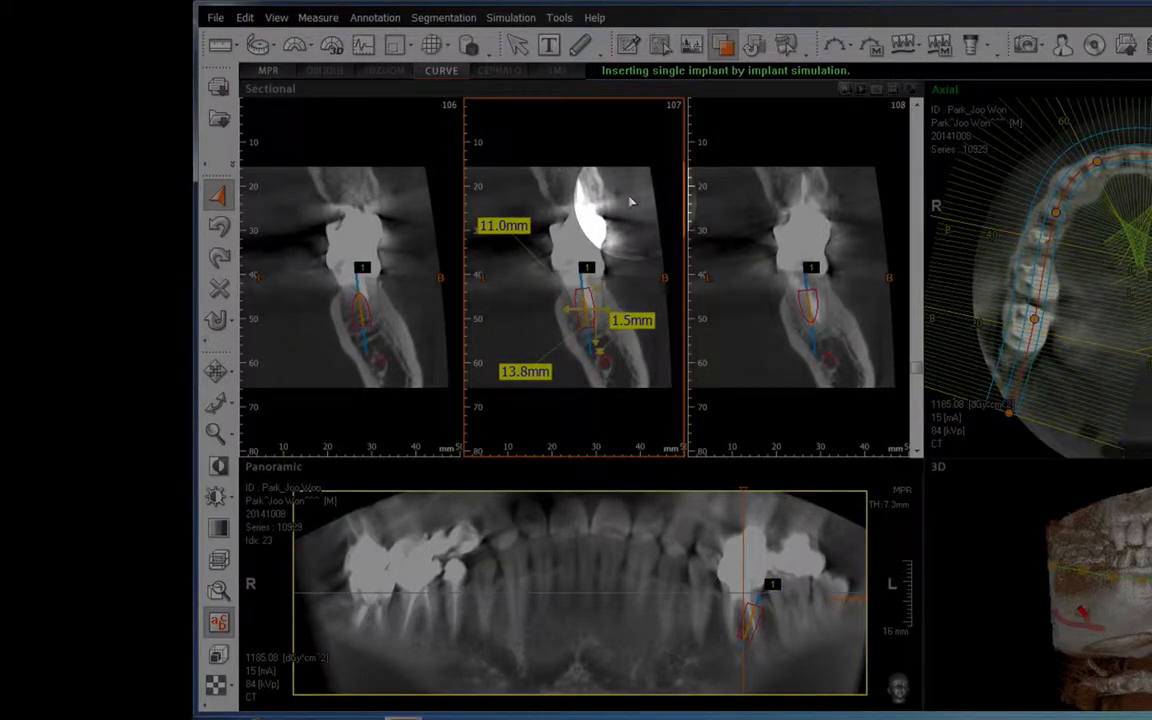
Enlarge sectional slice 107 and shift the implant slightly toward the buccal side, over the centre of the ridge.
double_click(595, 204)
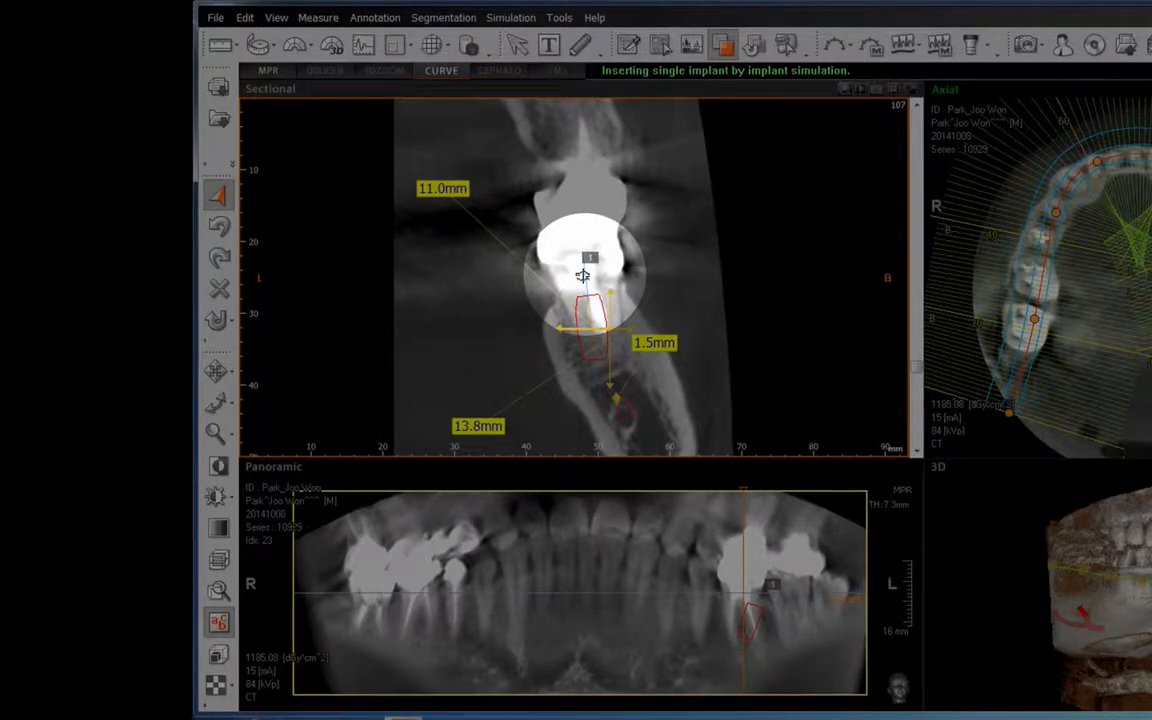
mouse_move(582, 275)
left_mouse_down()
mouse_move(628, 273)
mouse_move(530, 252)
mouse_move(592, 273)
left_mouse_up()
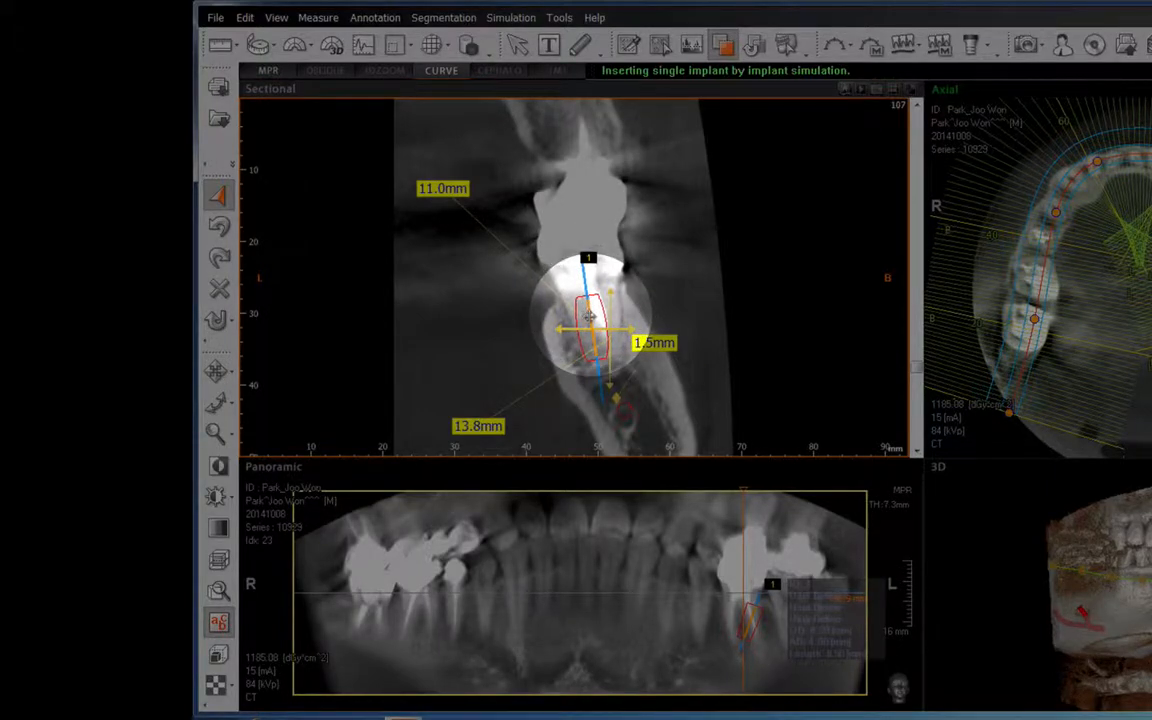
mouse_move(590, 316)
left_mouse_down()
mouse_move(592, 330)
mouse_move(628, 322)
mouse_move(594, 318)
left_mouse_up()
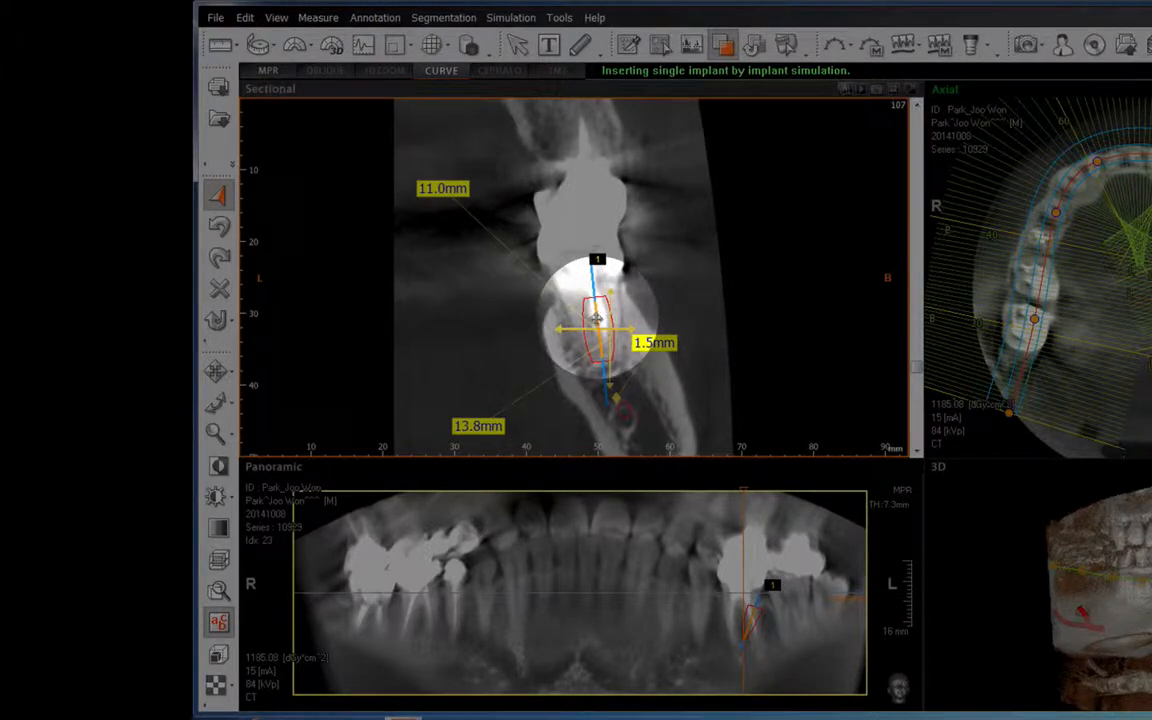
Open the replacement library for the placed implant and select the User Define model.
right_click(596, 318)
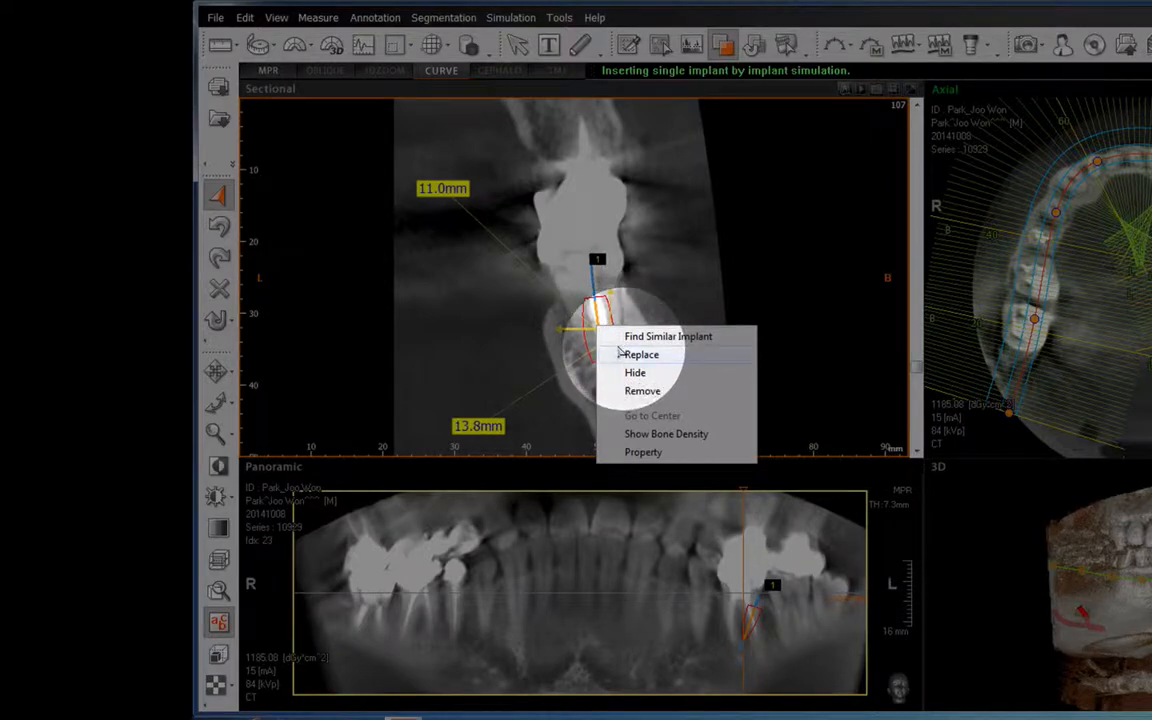
left_click(621, 354)
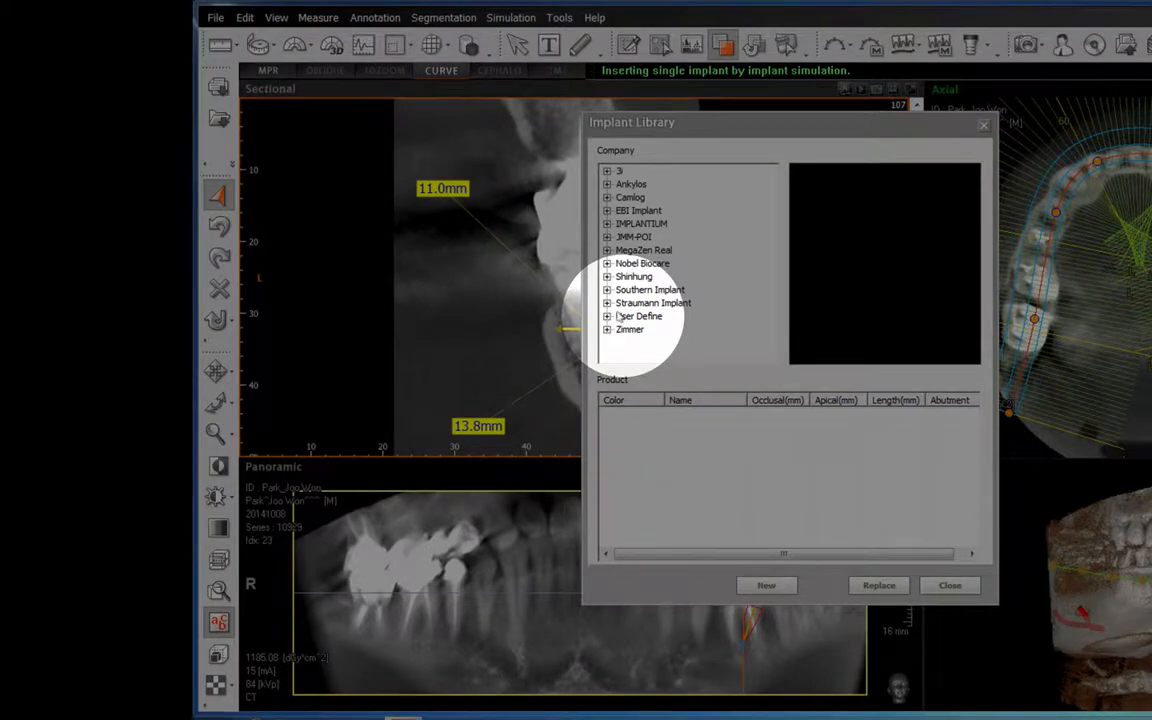
left_click(879, 585)
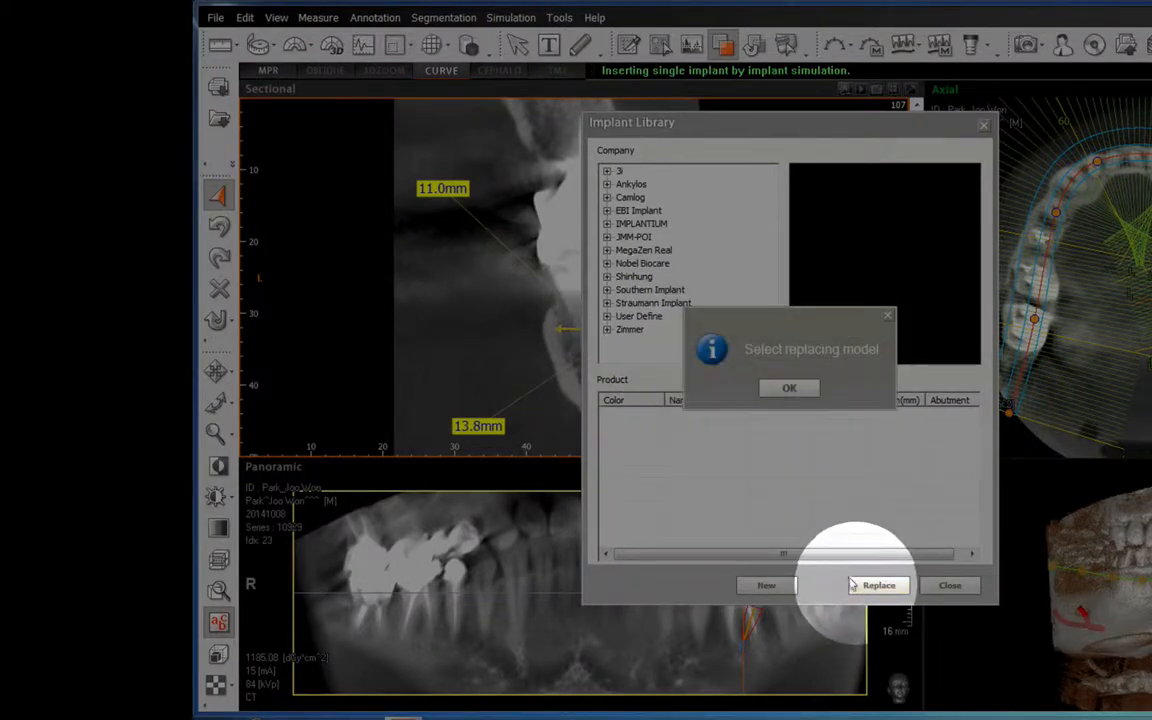
left_click(789, 388)
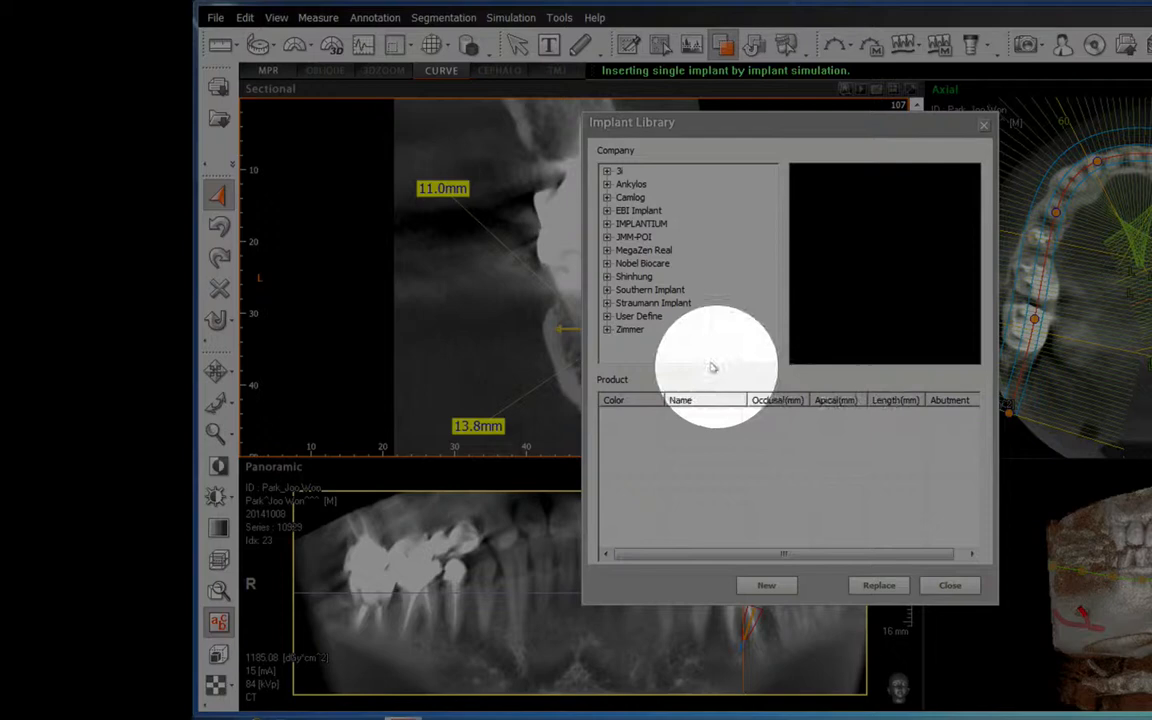
left_click(607, 316)
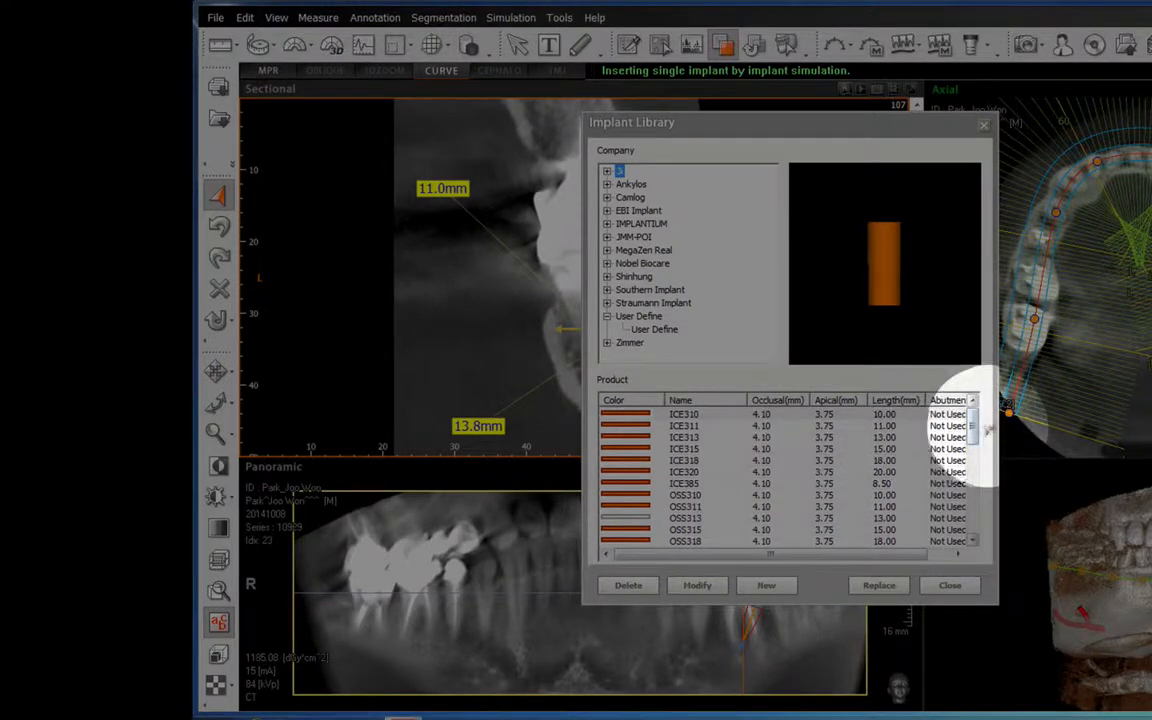
left_click_drag(972, 424, 975, 350)
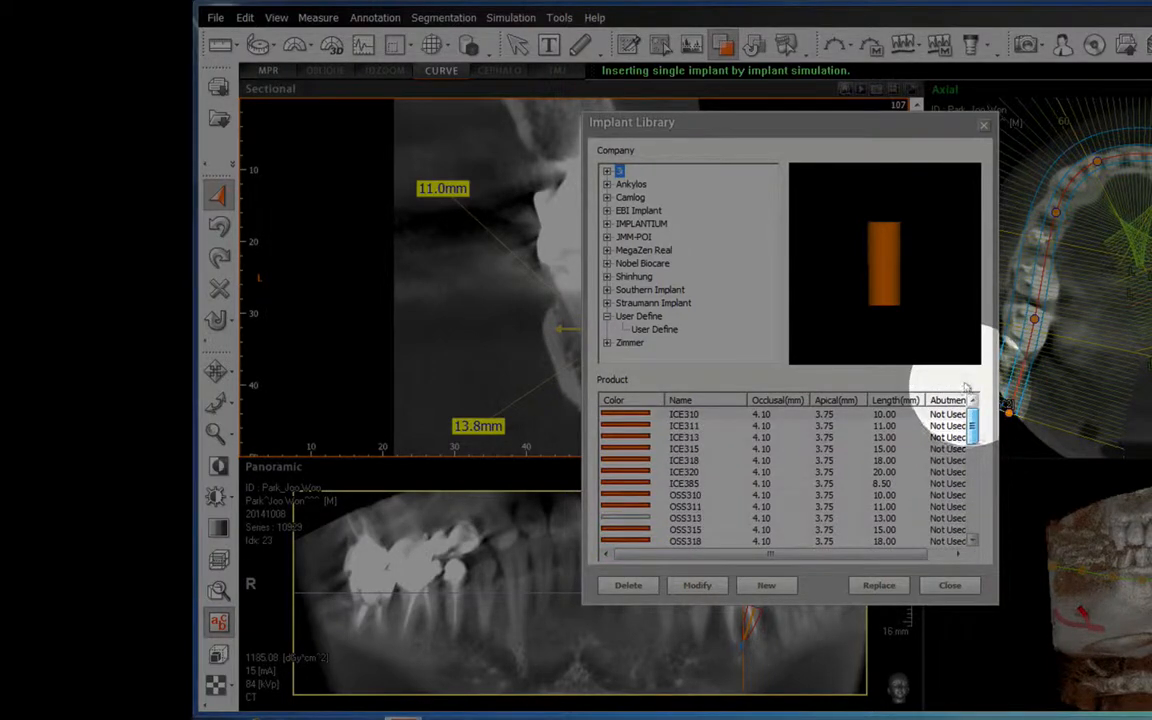
left_click(643, 315)
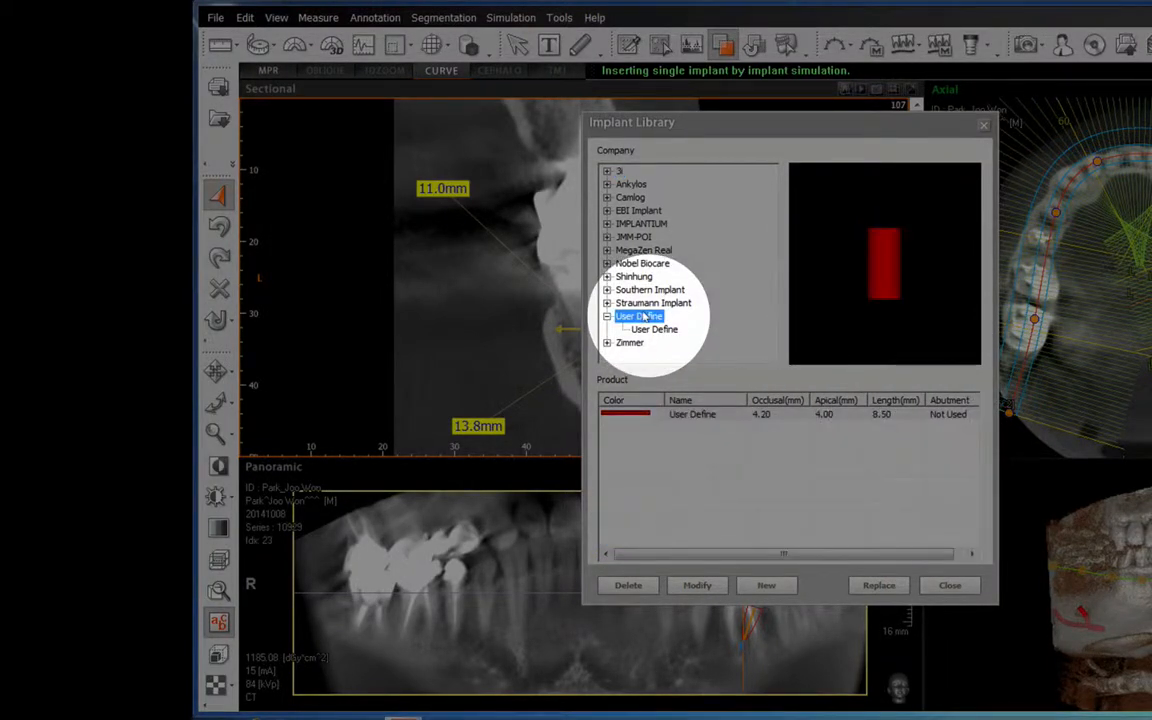
left_click(832, 413)
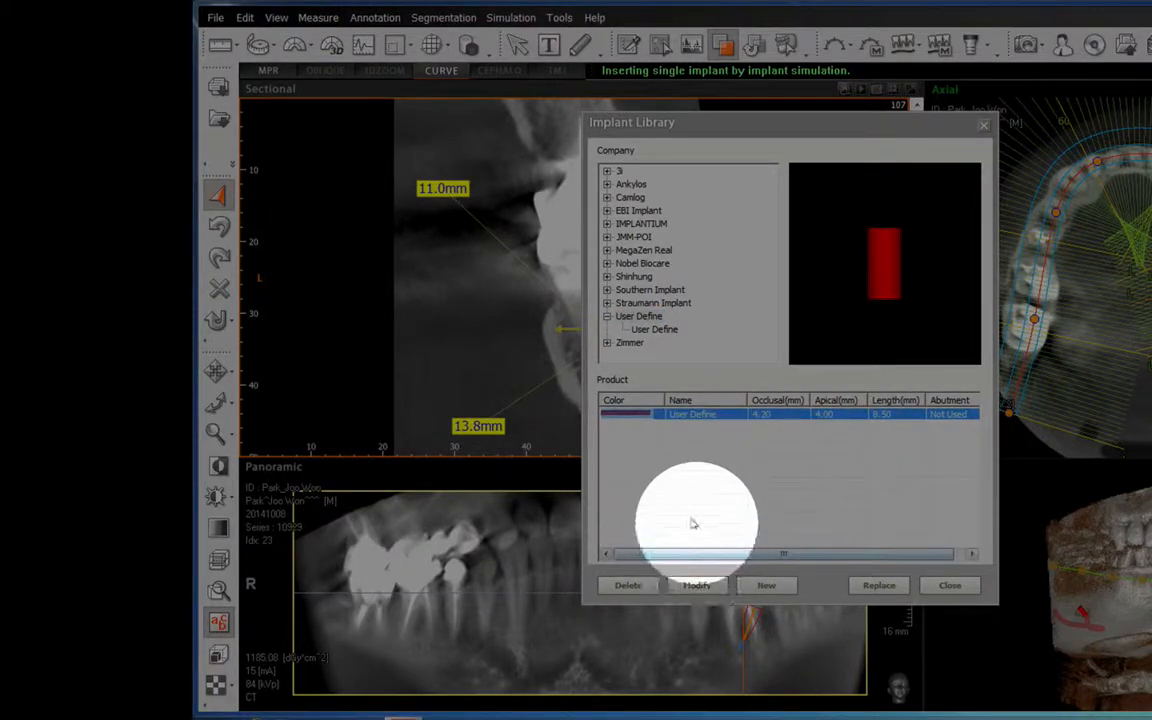
Modify the User Define fixture to occlusal 4, apical 4 and length 11.5, and replace the placed implant with it.
left_click(698, 586)
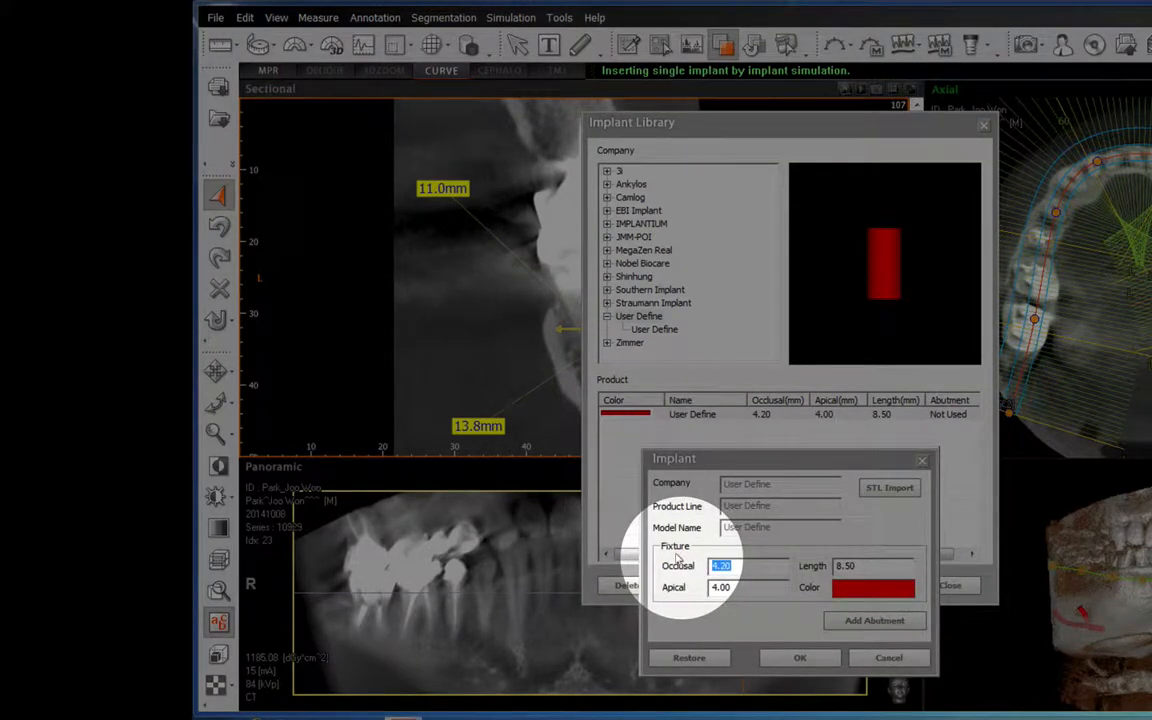
type("4")
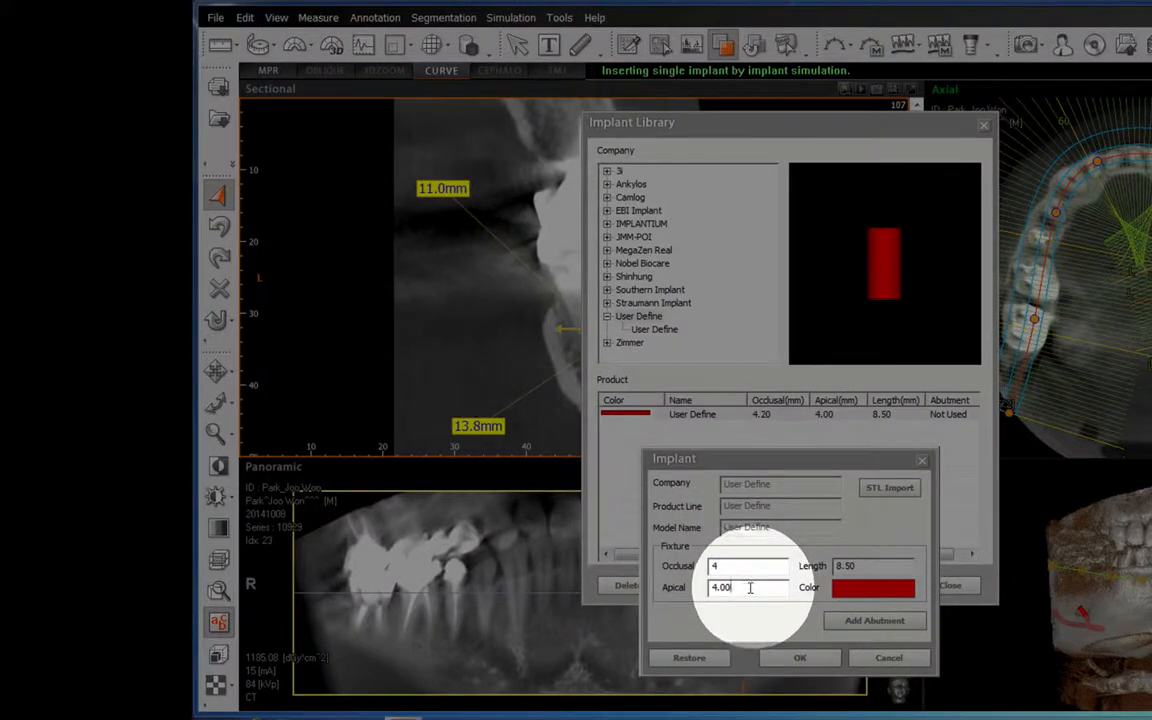
key("Tab")
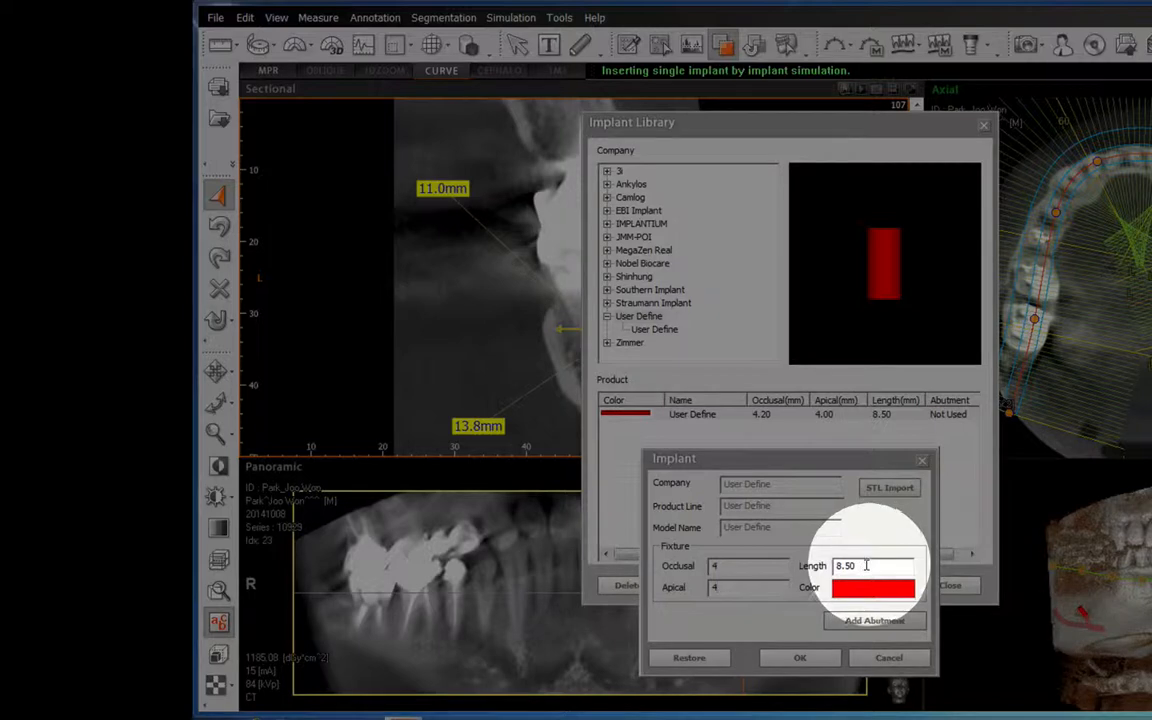
left_click_drag(866, 566, 824, 566)
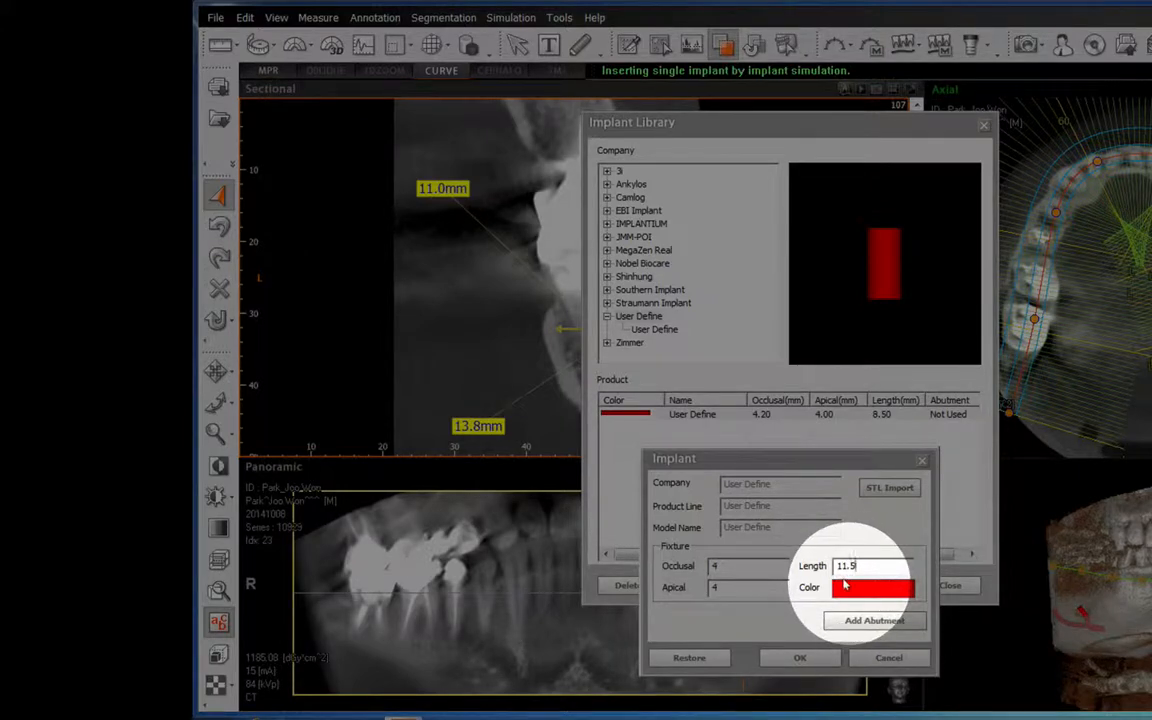
left_click(797, 656)
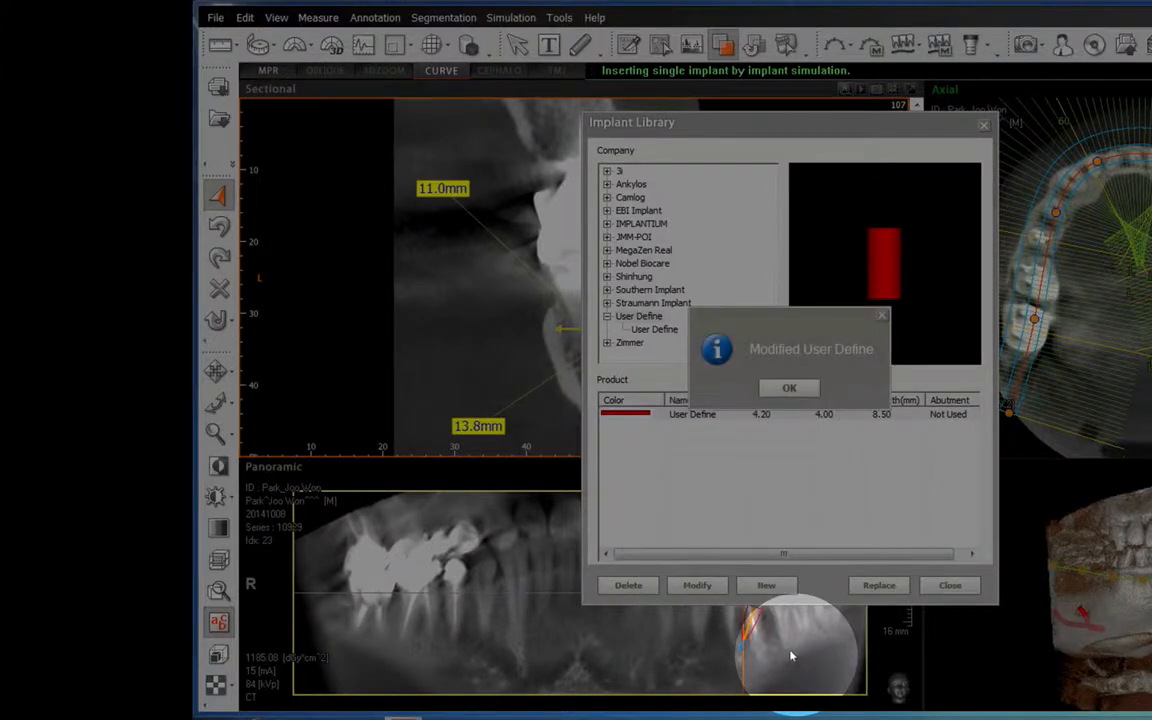
left_click(789, 387)
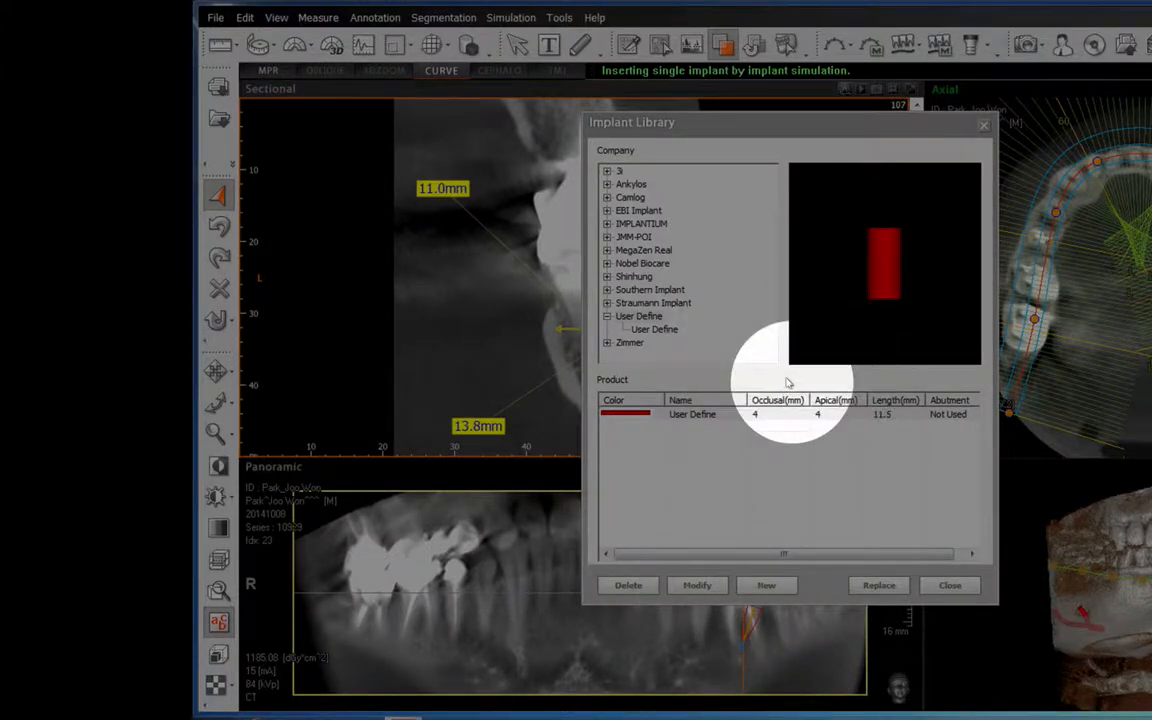
left_click(879, 586)
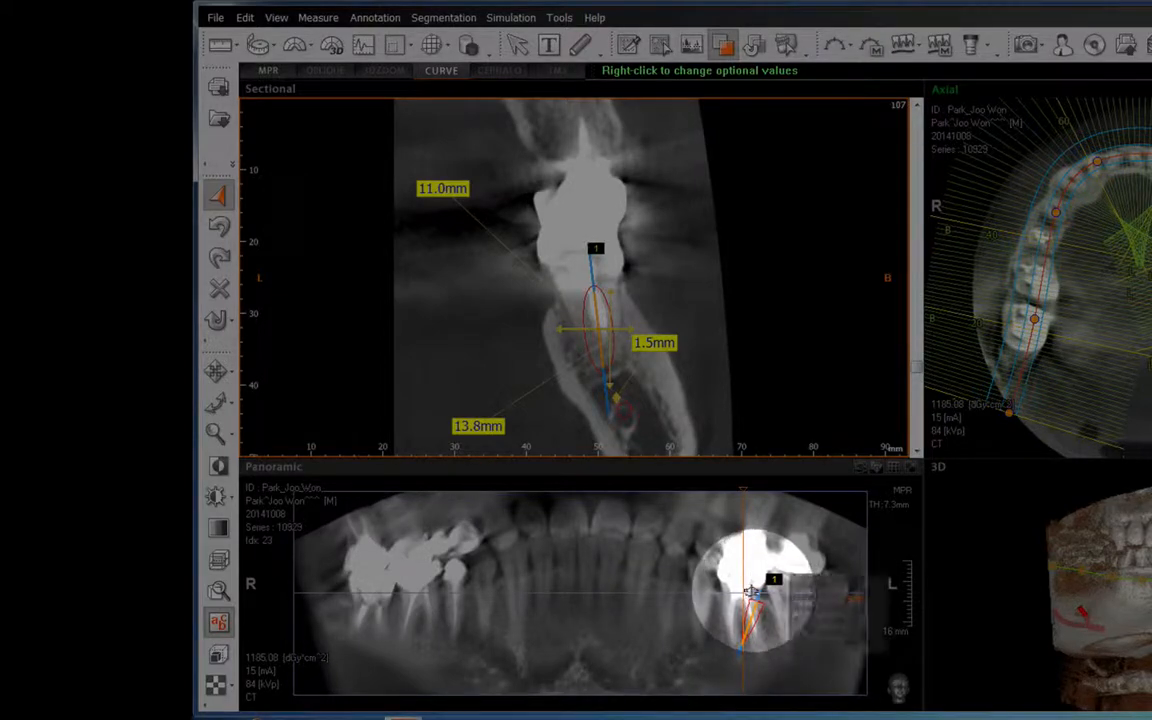
Straighten the implant upright and align it with the slice line in the panoramic view, then lower it slightly into the ridge in slice 107.
left_click_drag(758, 592, 746, 590)
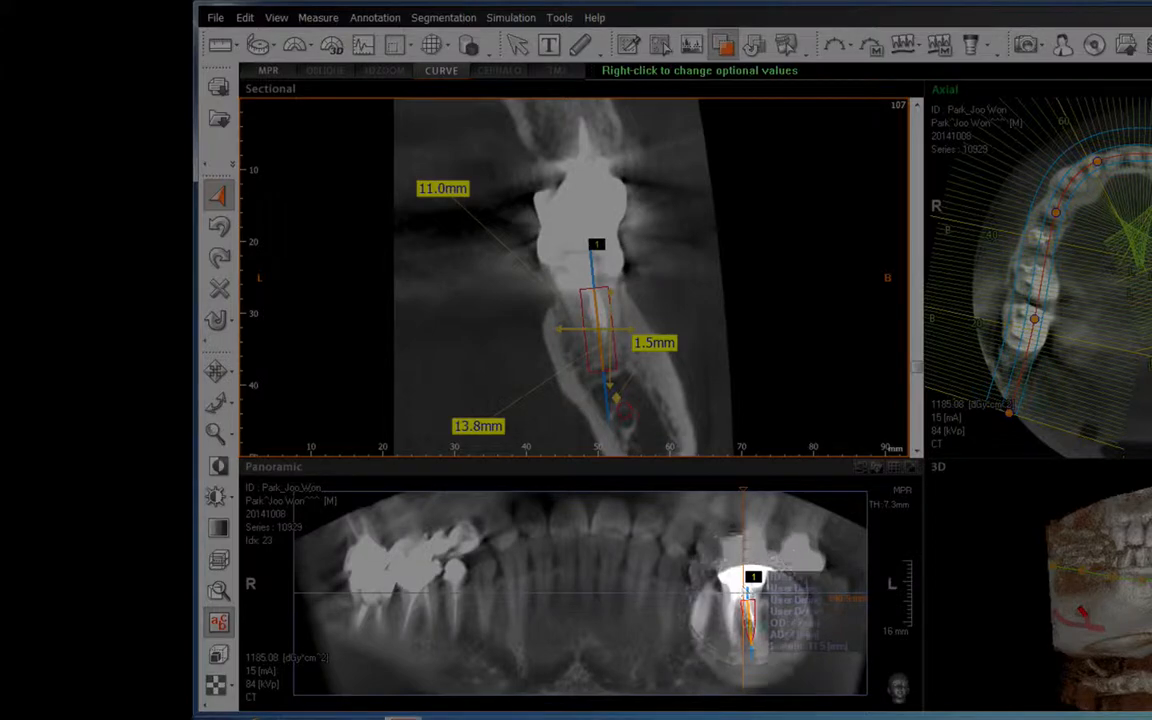
left_click_drag(749, 619, 745, 616)
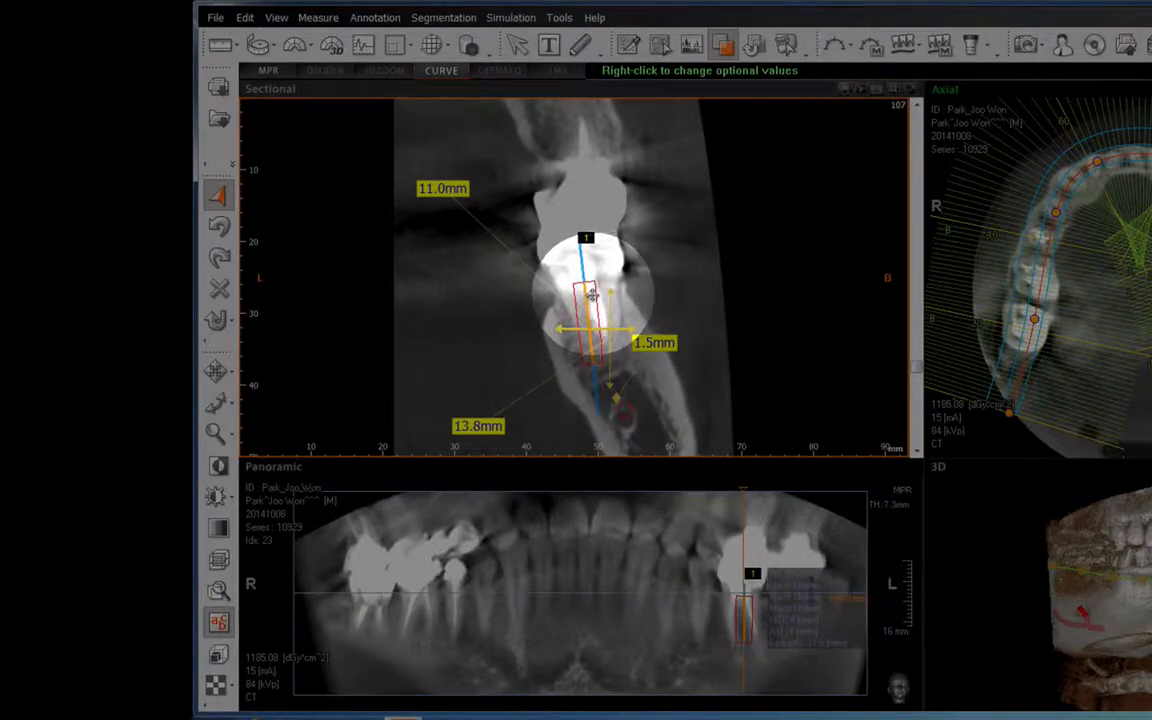
left_click_drag(590, 296, 593, 307)
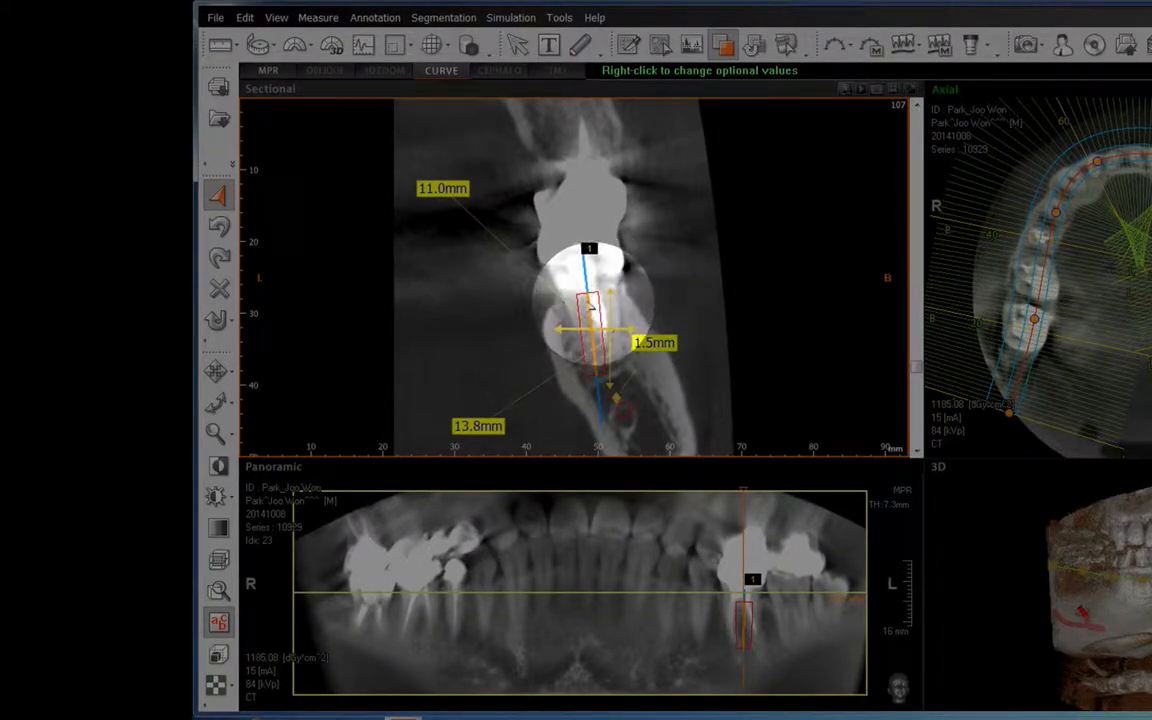
Open the replacement library for the placed implant and select the User Define product under the User Define company.
right_click(588, 318)
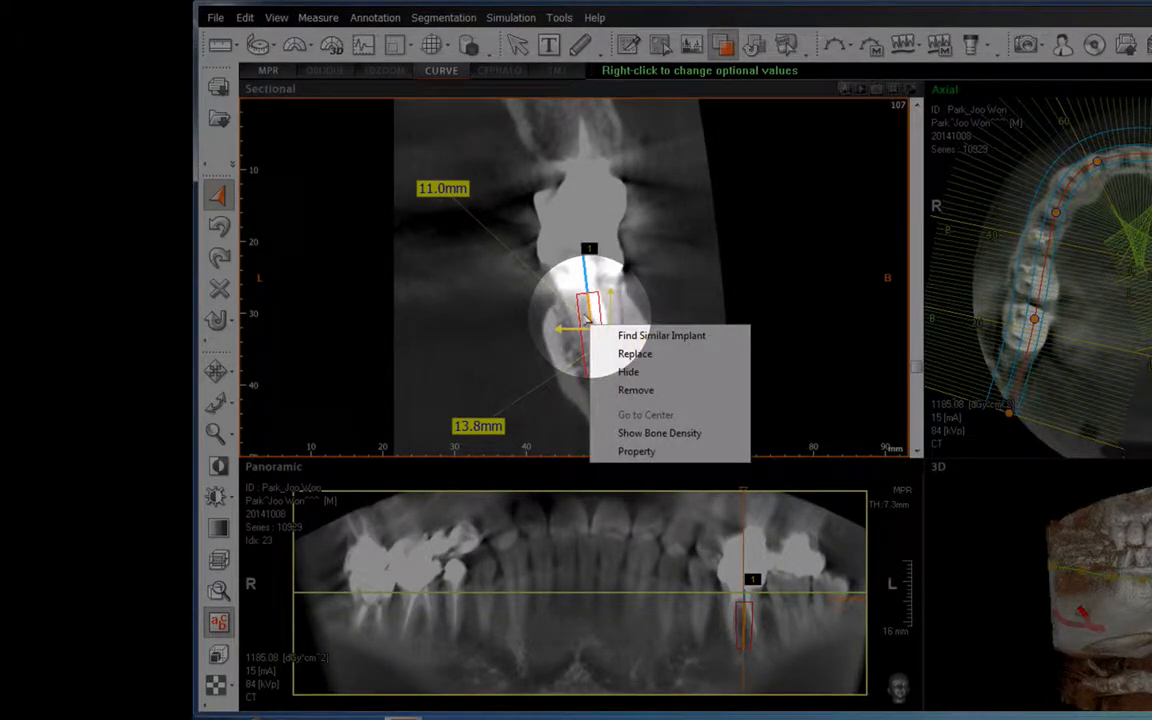
left_click(630, 354)
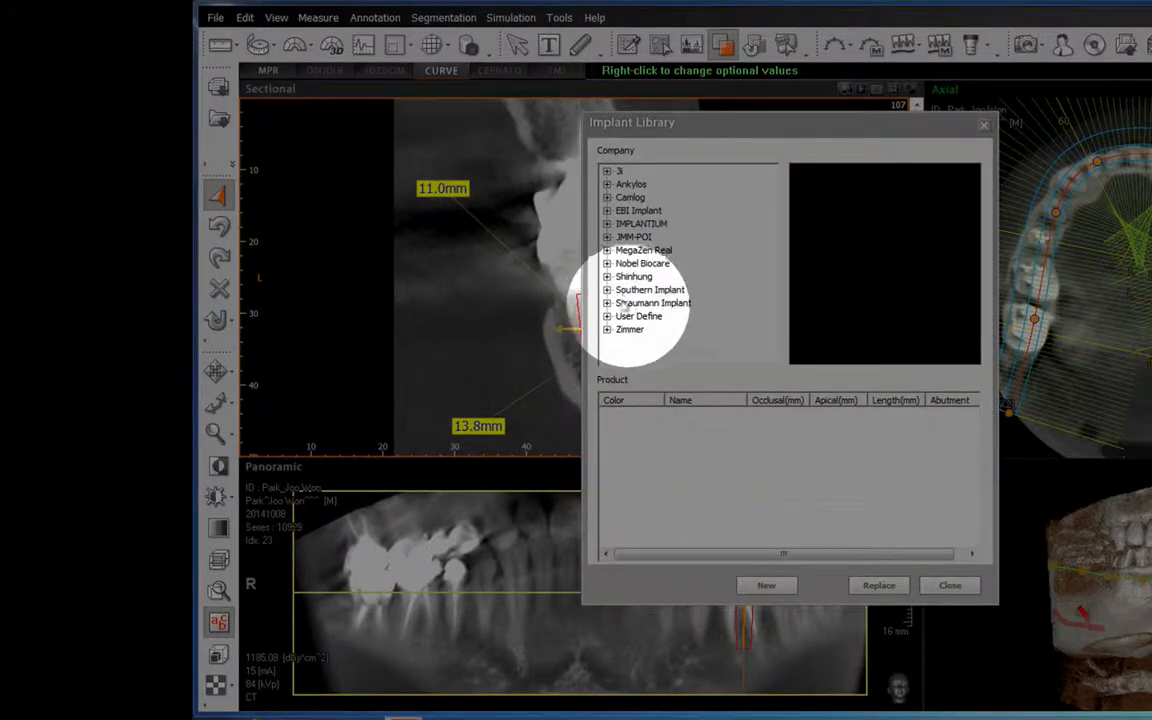
double_click(620, 316)
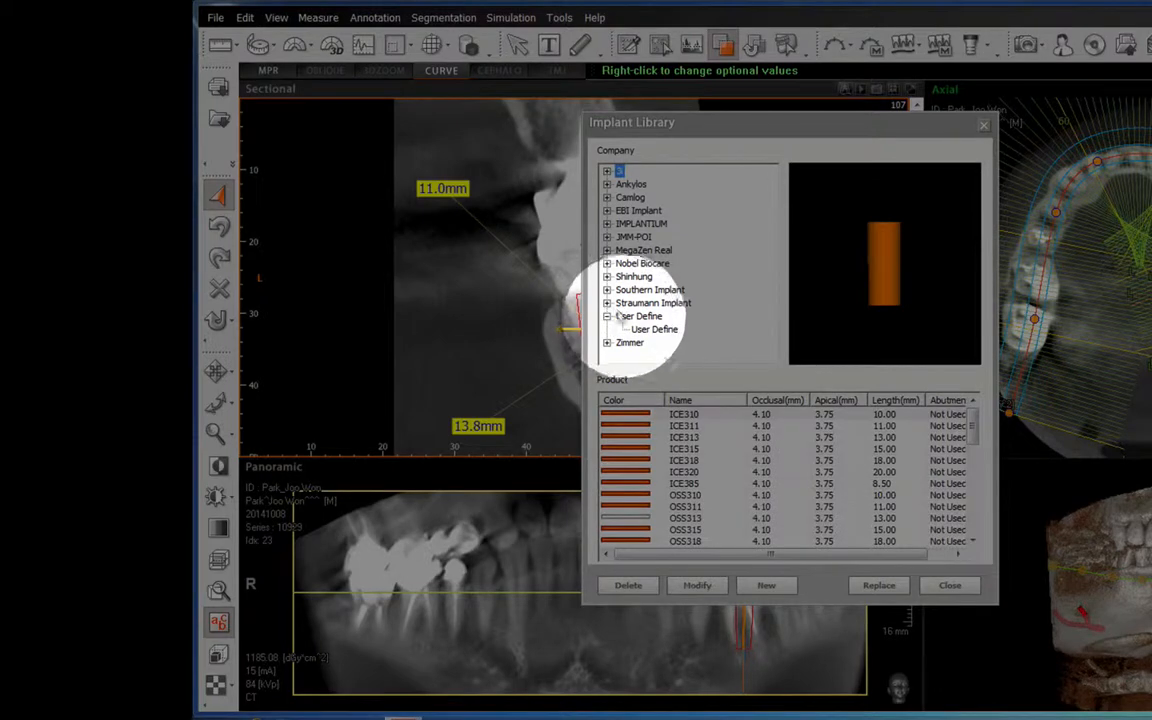
left_click(654, 329)
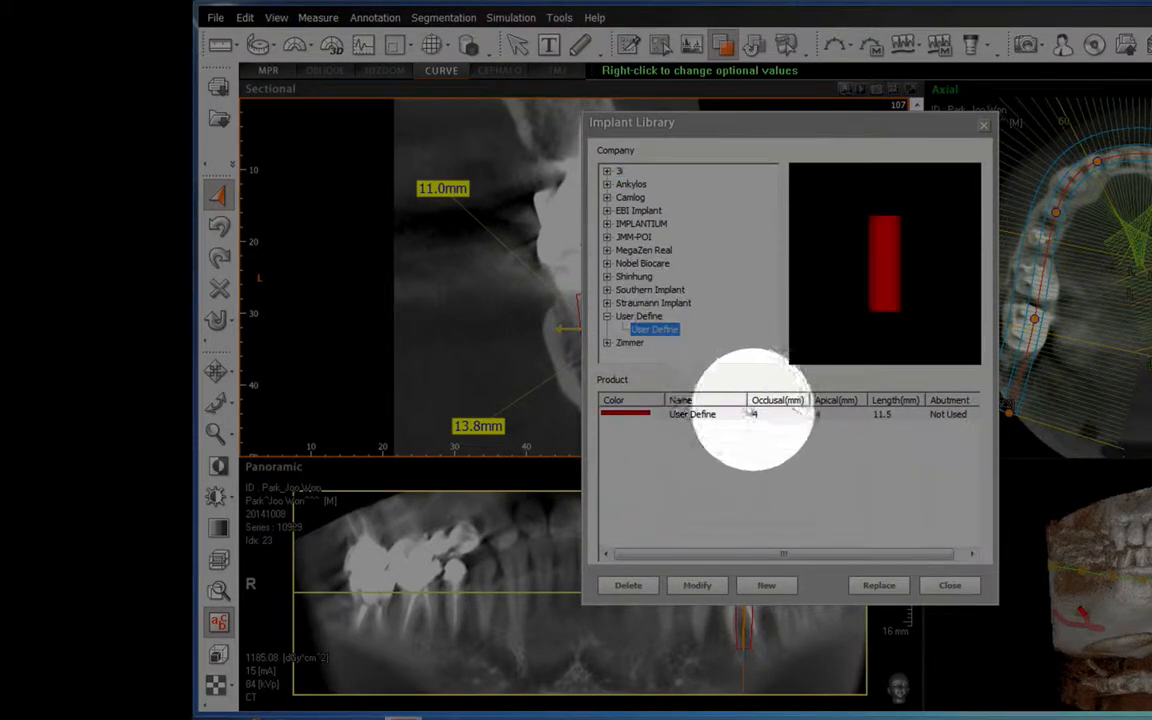
left_click(752, 413)
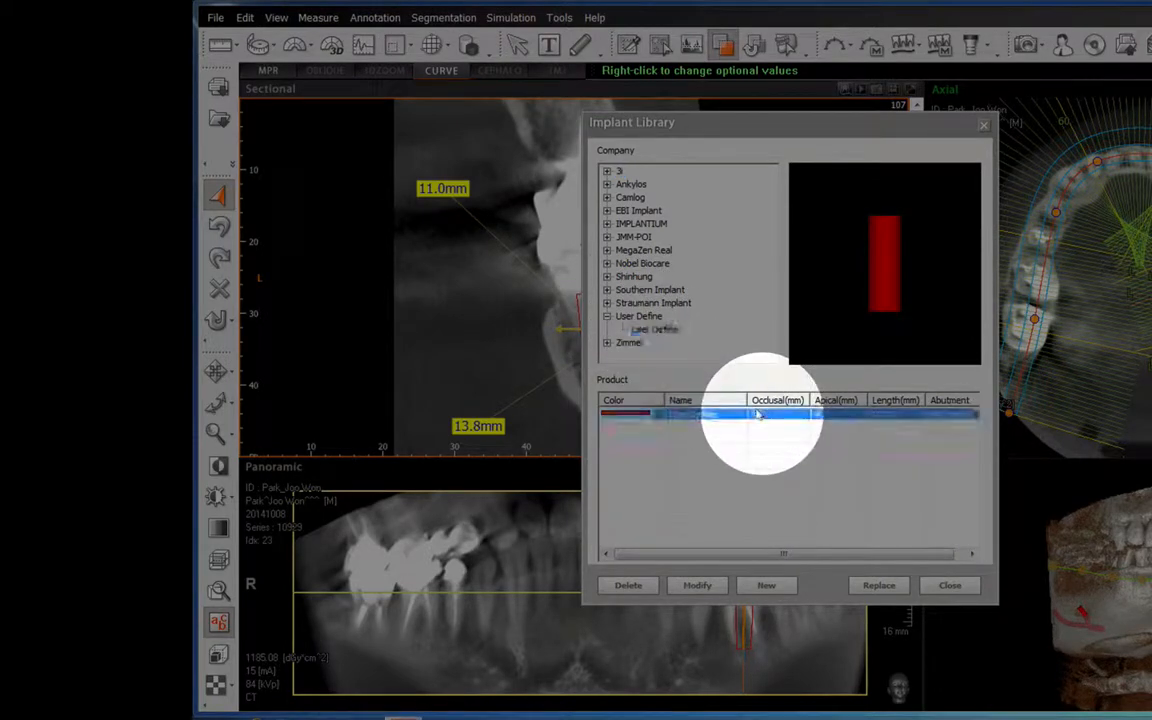
Modify the User Define fixture to occlusal 5 and apical 5.
left_click(697, 585)
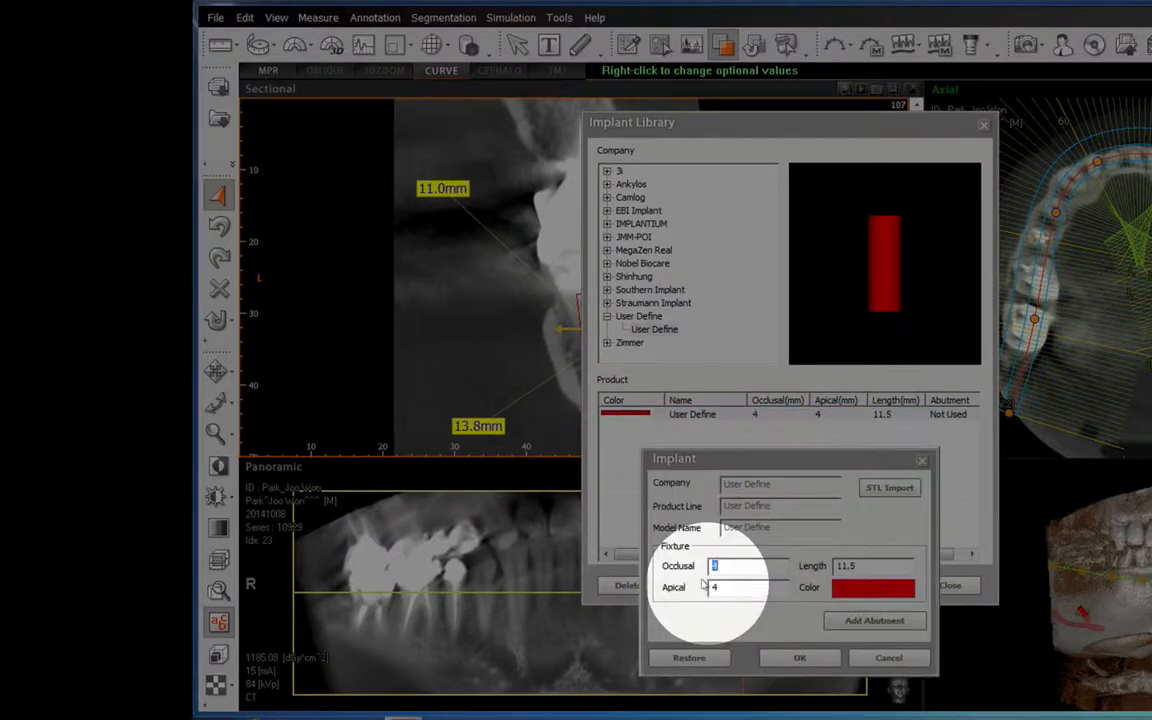
left_click_drag(731, 571, 693, 566)
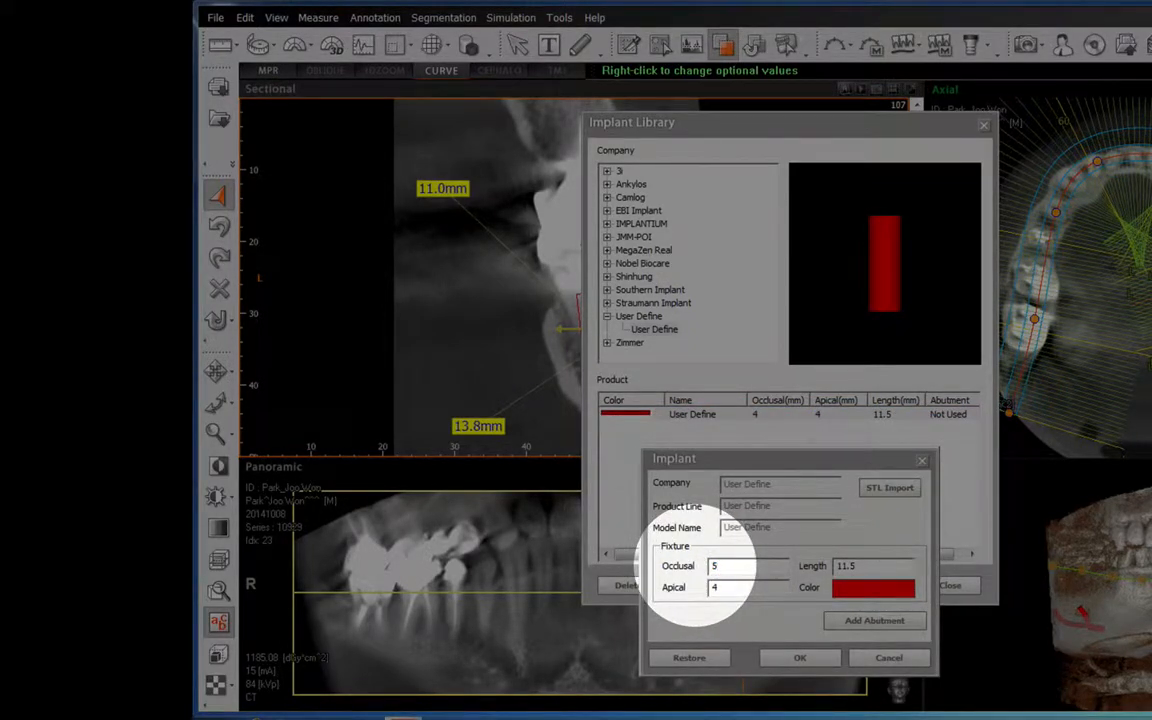
left_click_drag(722, 588, 668, 588)
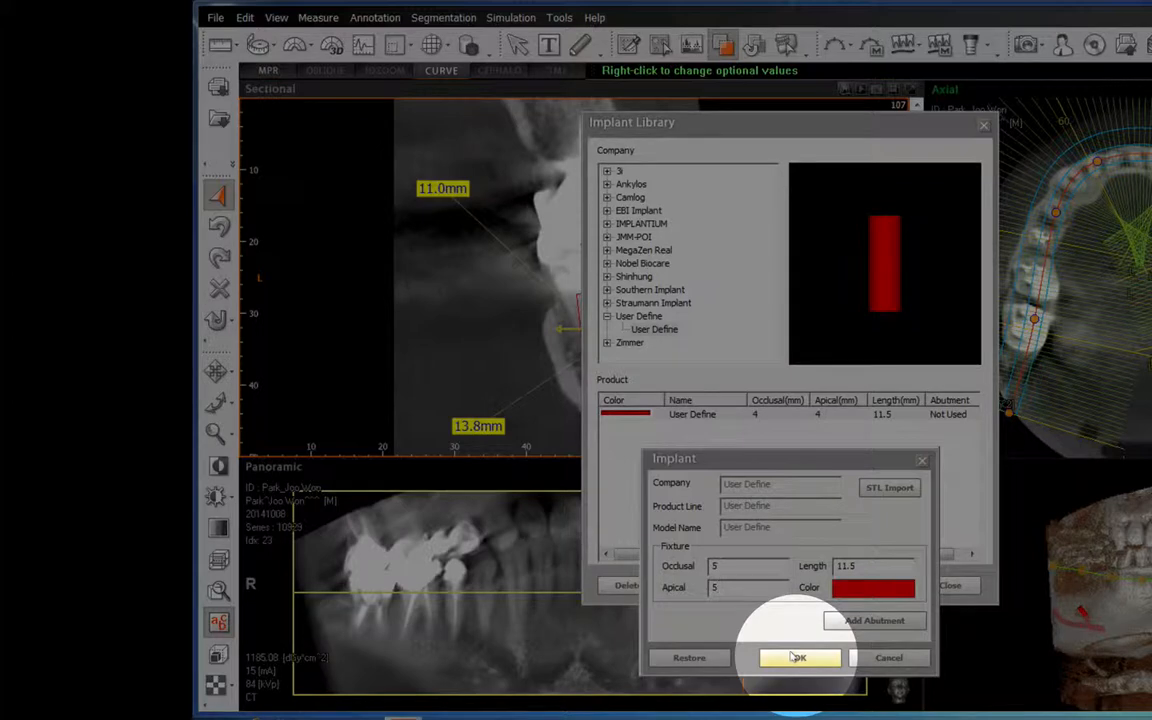
left_click(797, 657)
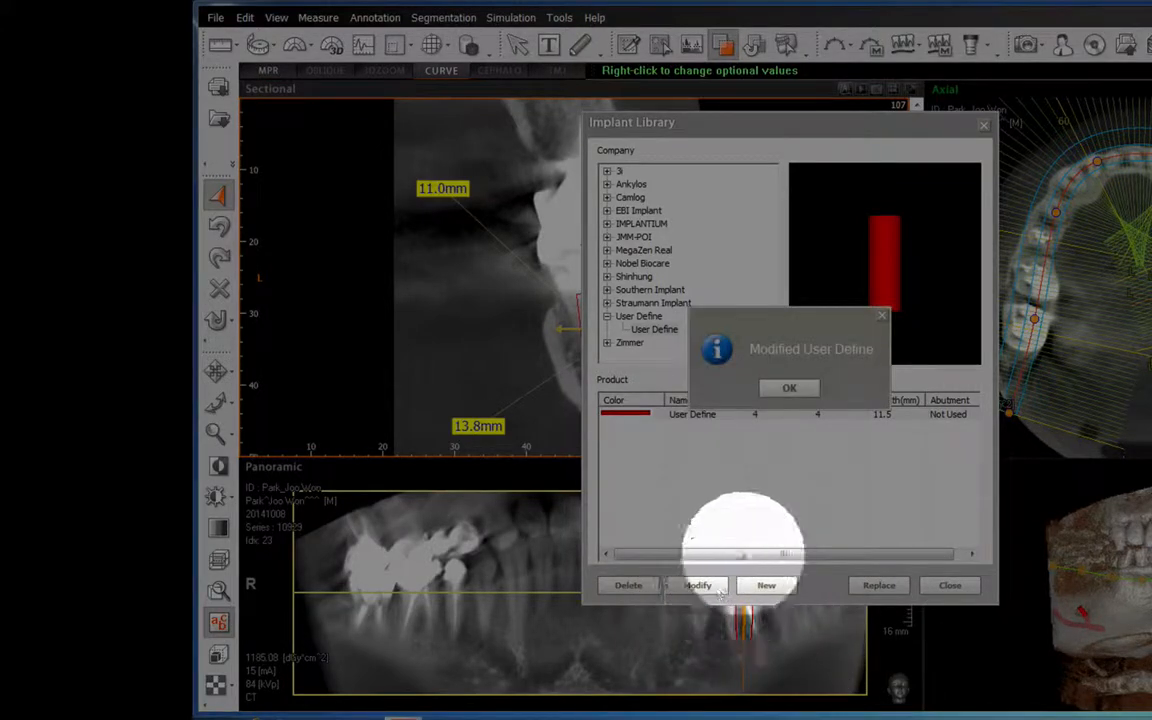
left_click(786, 387)
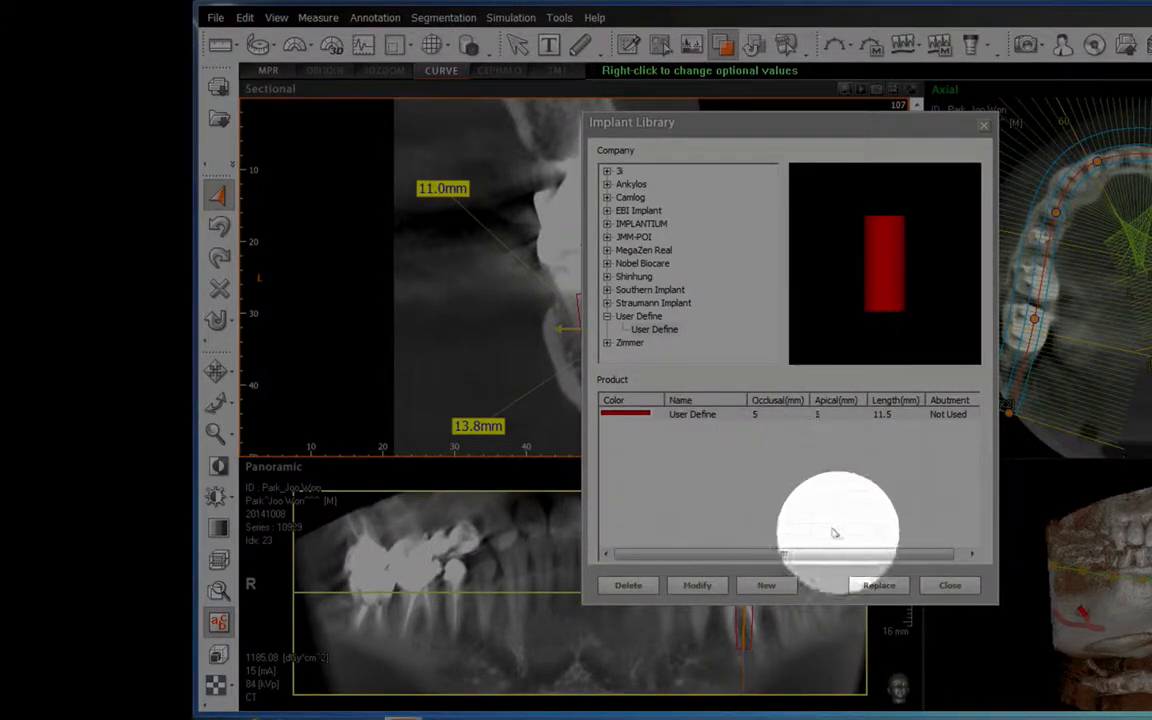
Replace the placed implant with the modified fixture and shift it slightly buccally and deeper into the ridge in slice 107.
left_click(878, 585)
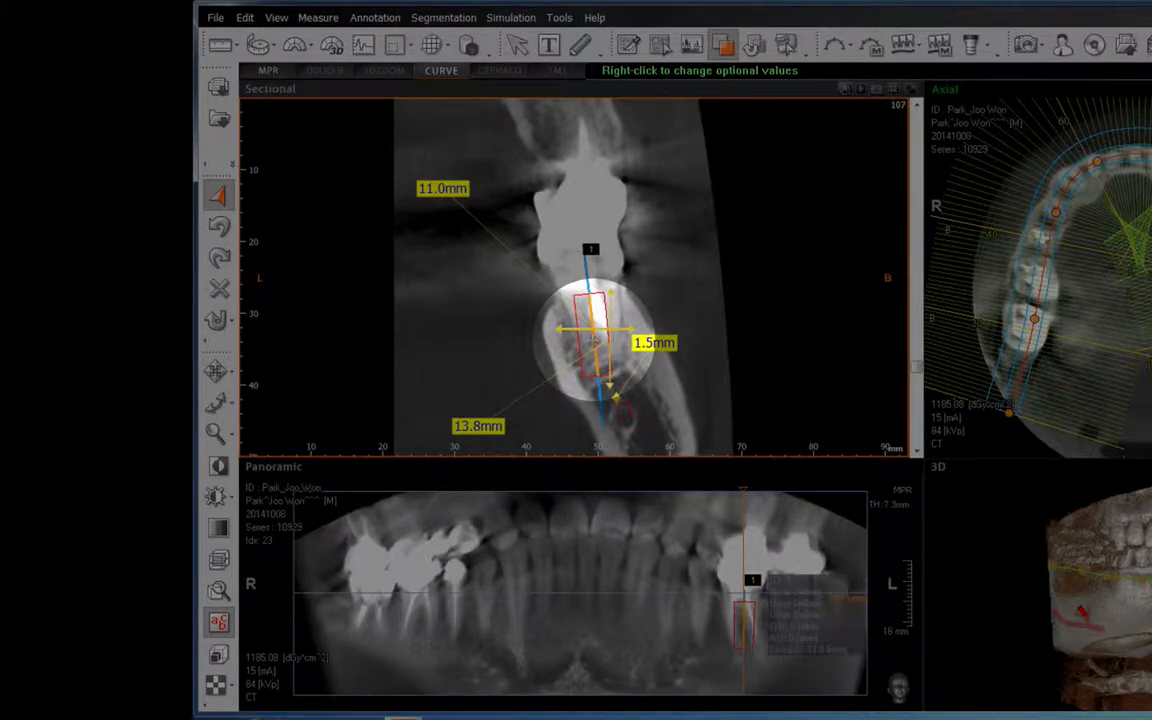
left_click_drag(595, 341, 599, 343)
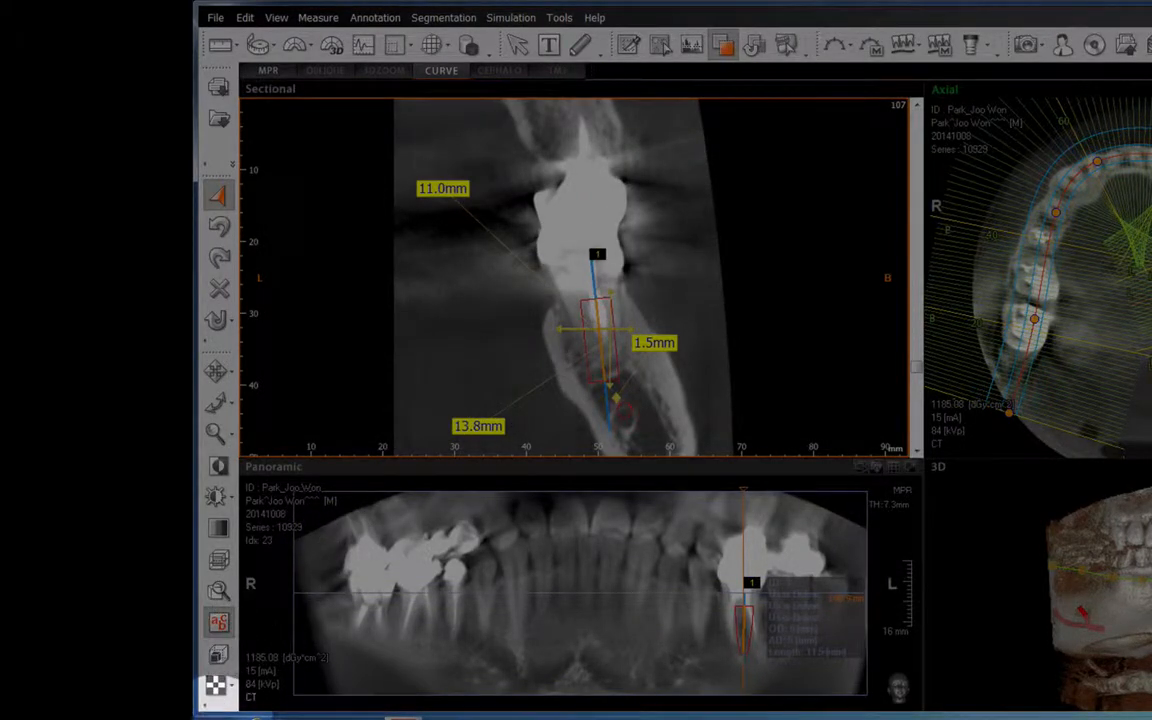
Switch to the Snipping Tool and capture the sectional and panoramic views together, keeping its window clear of the capture area.
left_click(215, 716)
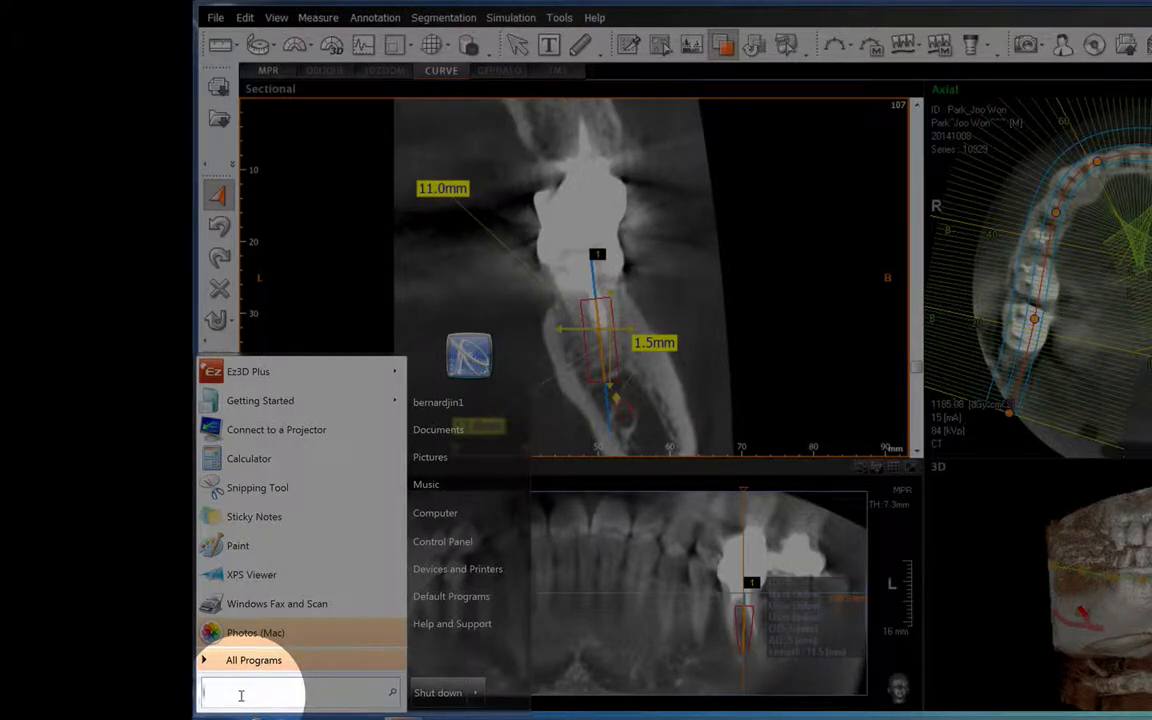
type("snipping")
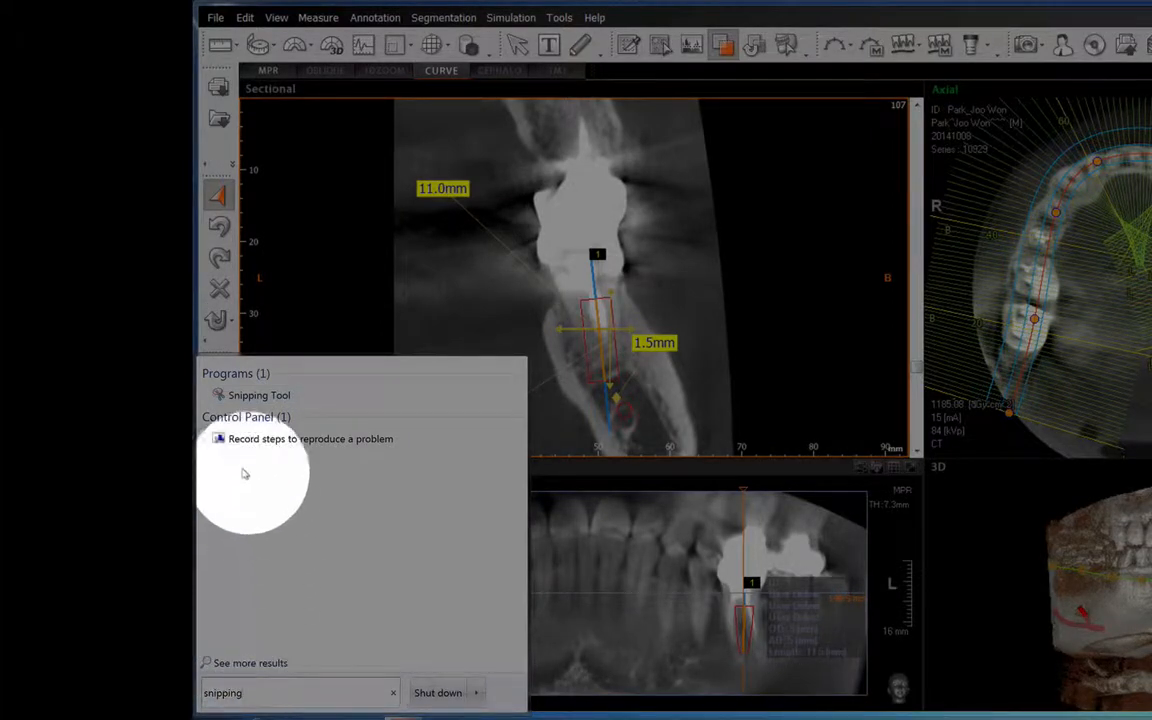
left_click(244, 396)
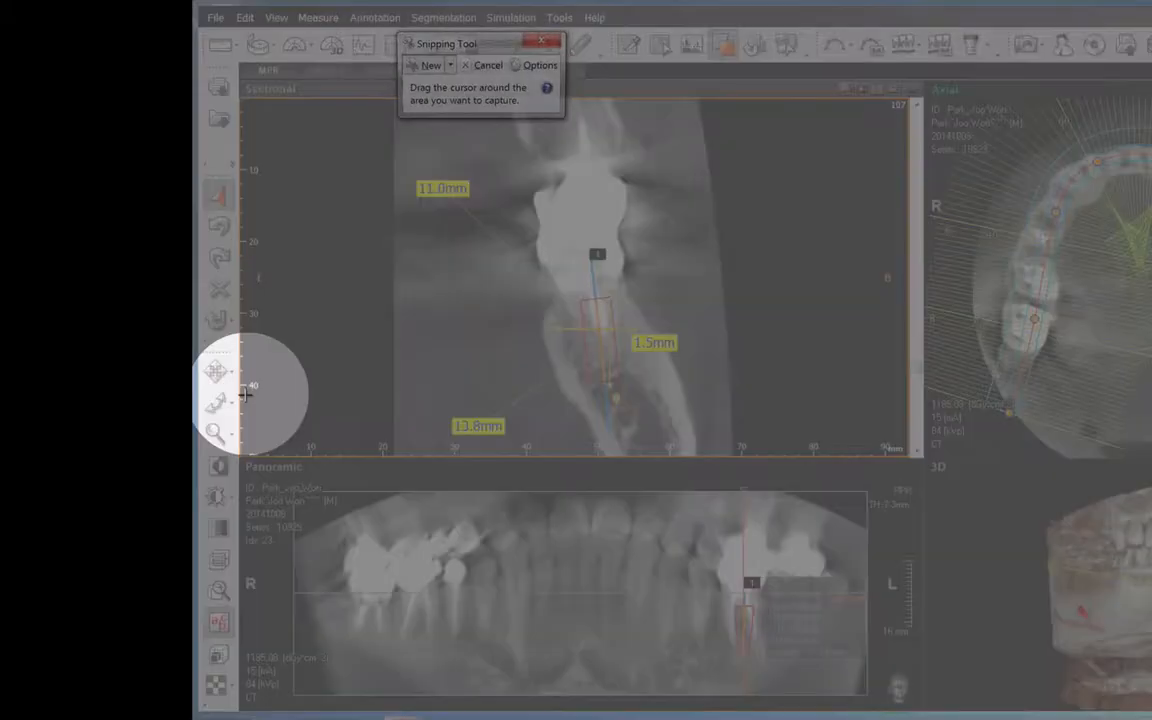
left_click_drag(438, 43, 1033, 81)
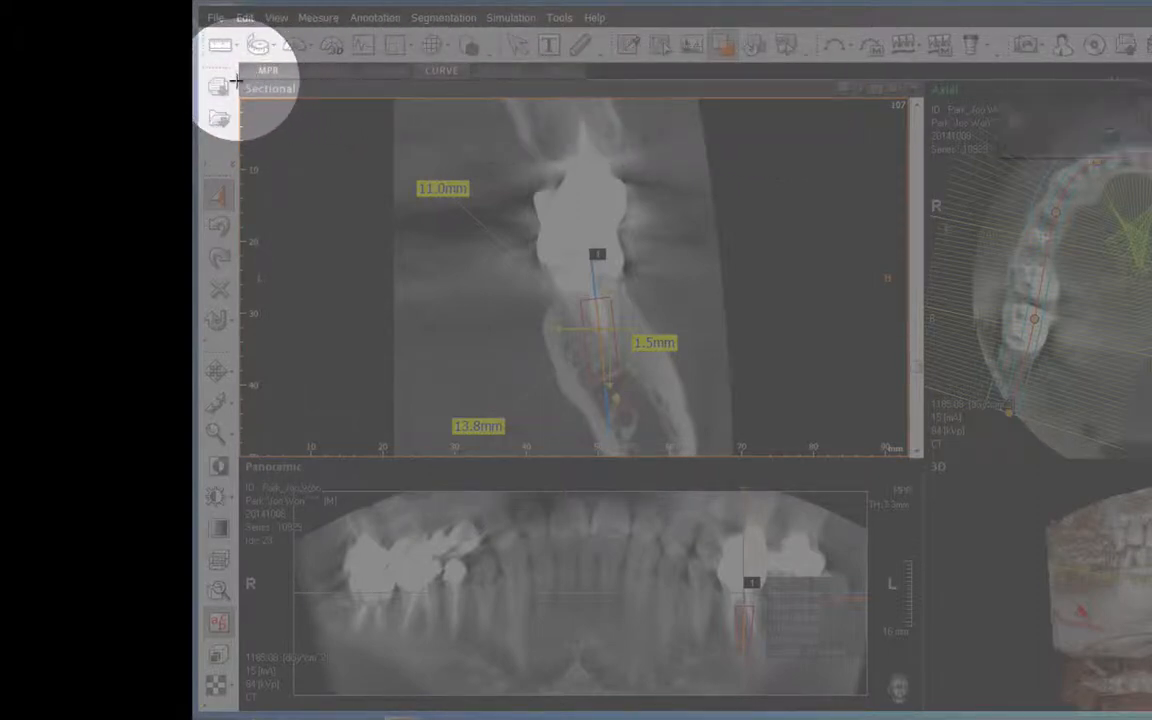
left_click_drag(235, 80, 923, 707)
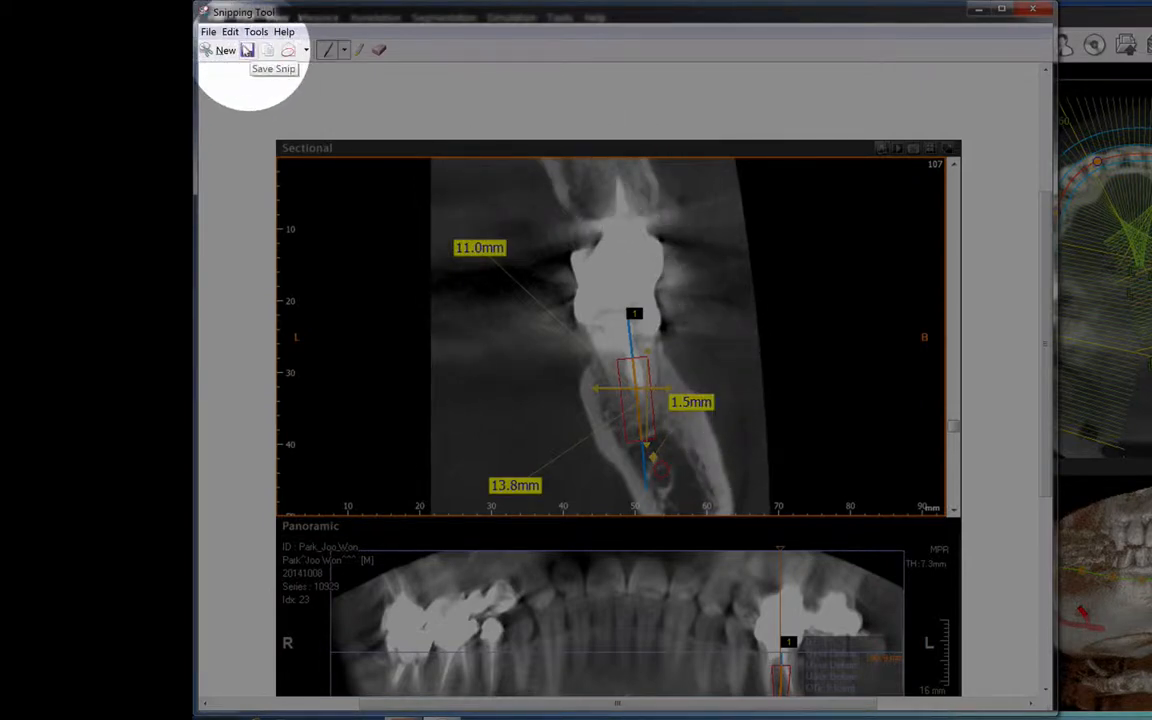
Set up saving the snip to the Desktop as a JPEG file named "image of implant 1", and cancel the save.
left_click(247, 50)
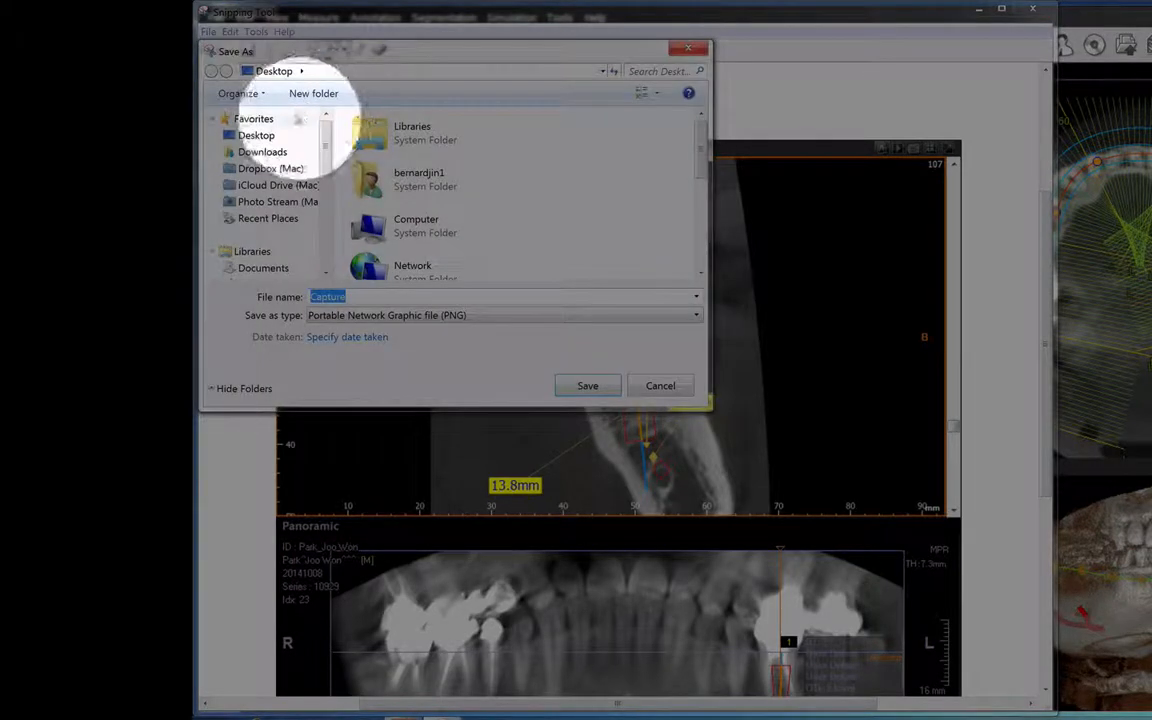
left_click(345, 70)
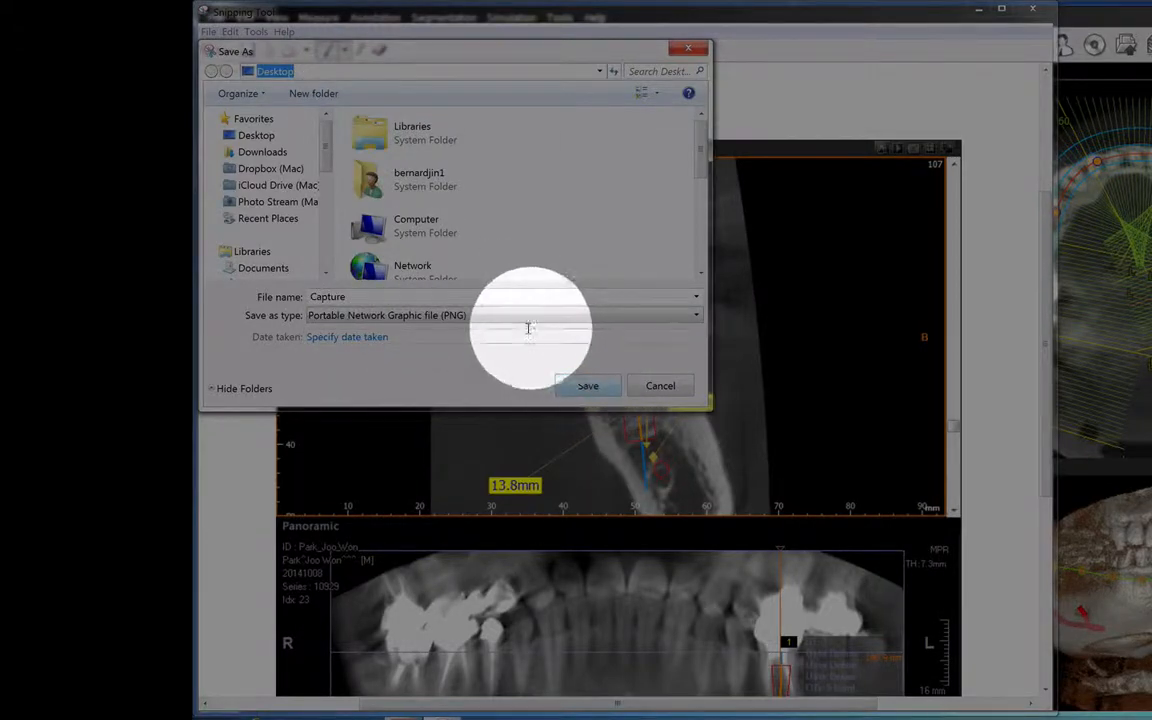
left_click(493, 316)
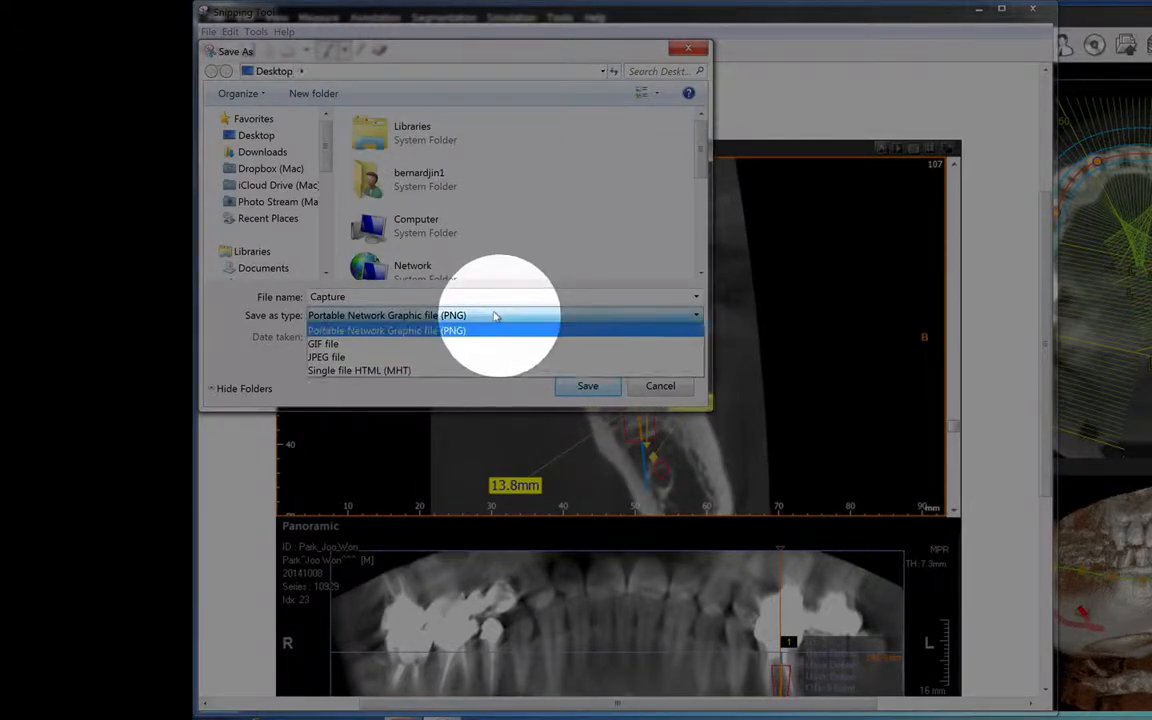
left_click(498, 357)
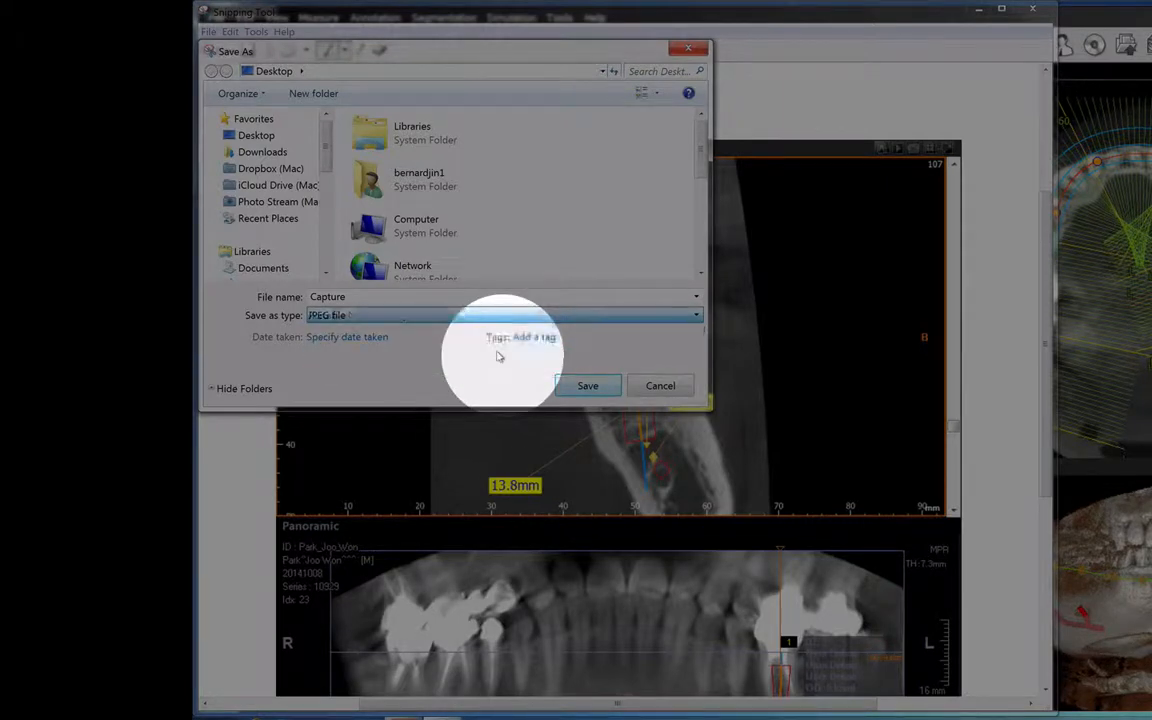
left_click_drag(360, 296, 234, 284)
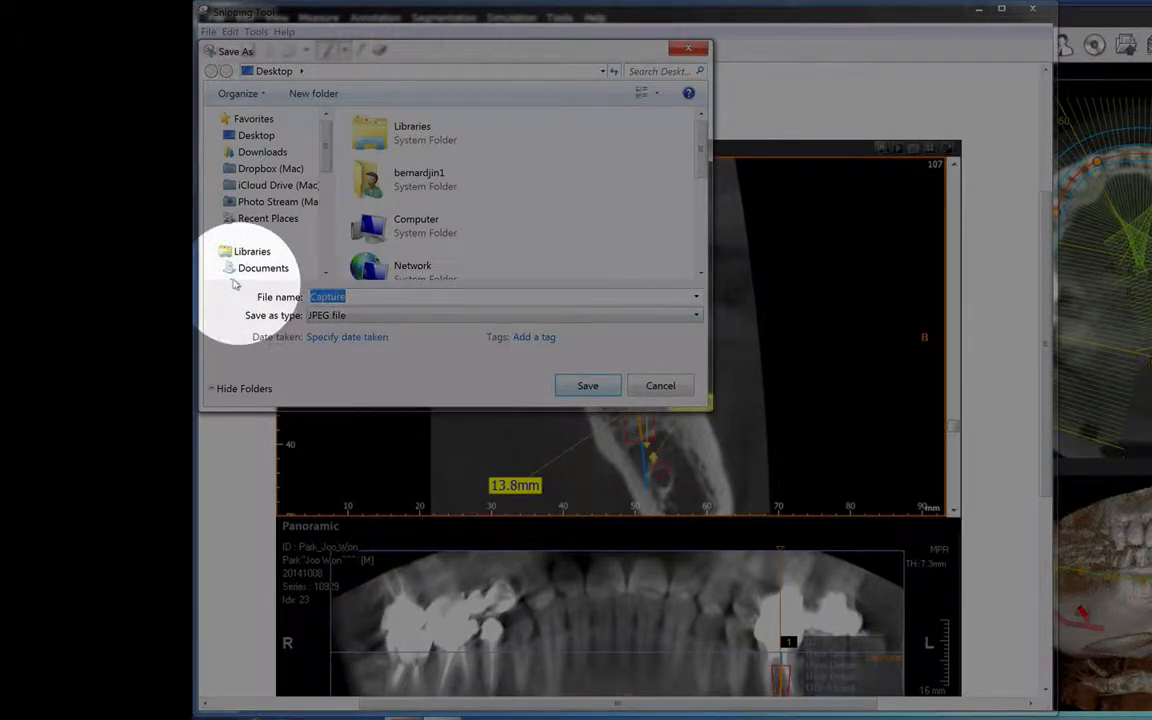
type("image of implant 1")
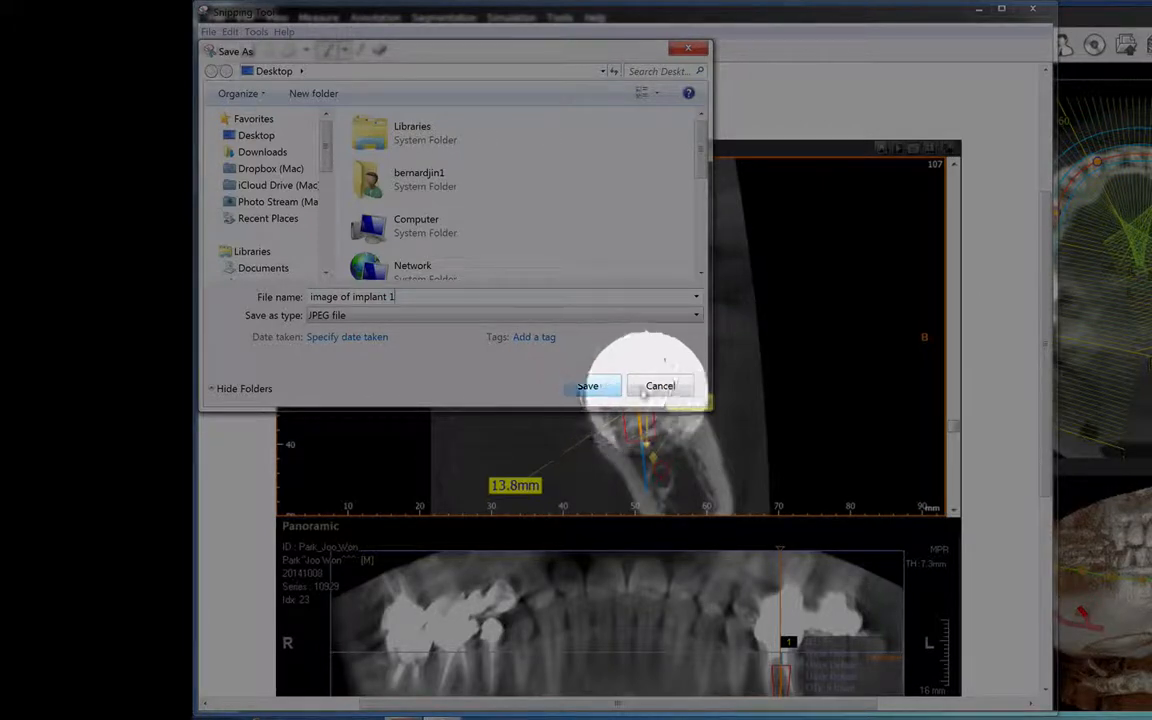
left_click(657, 386)
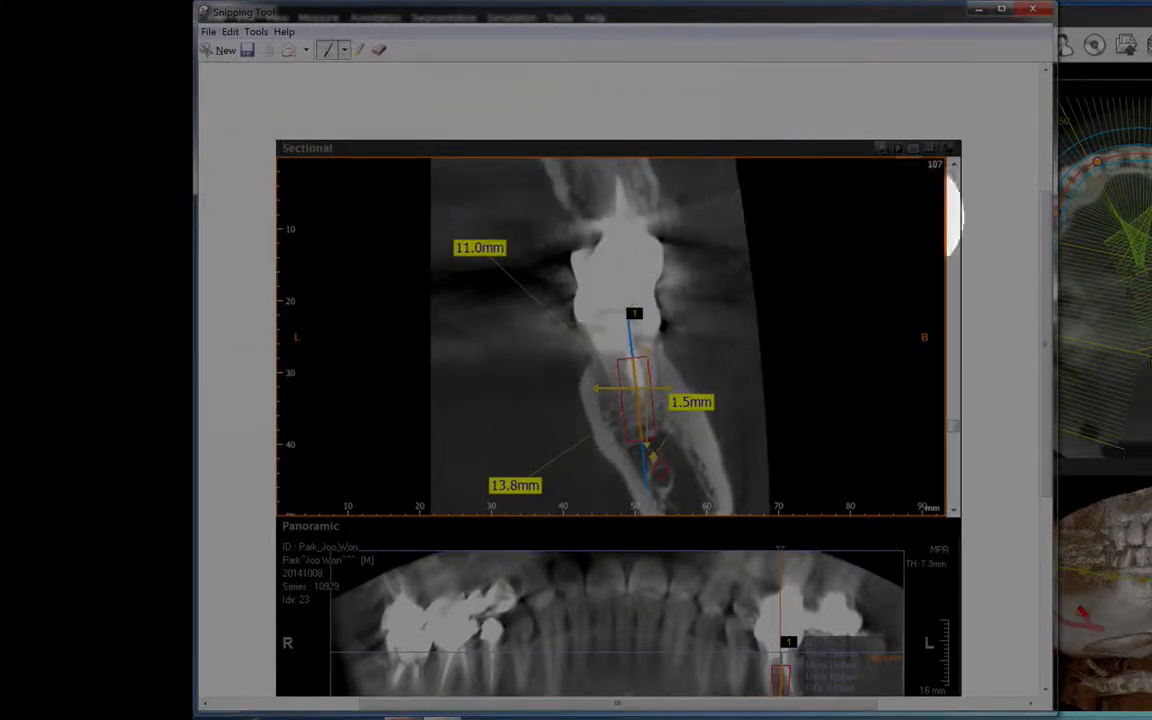